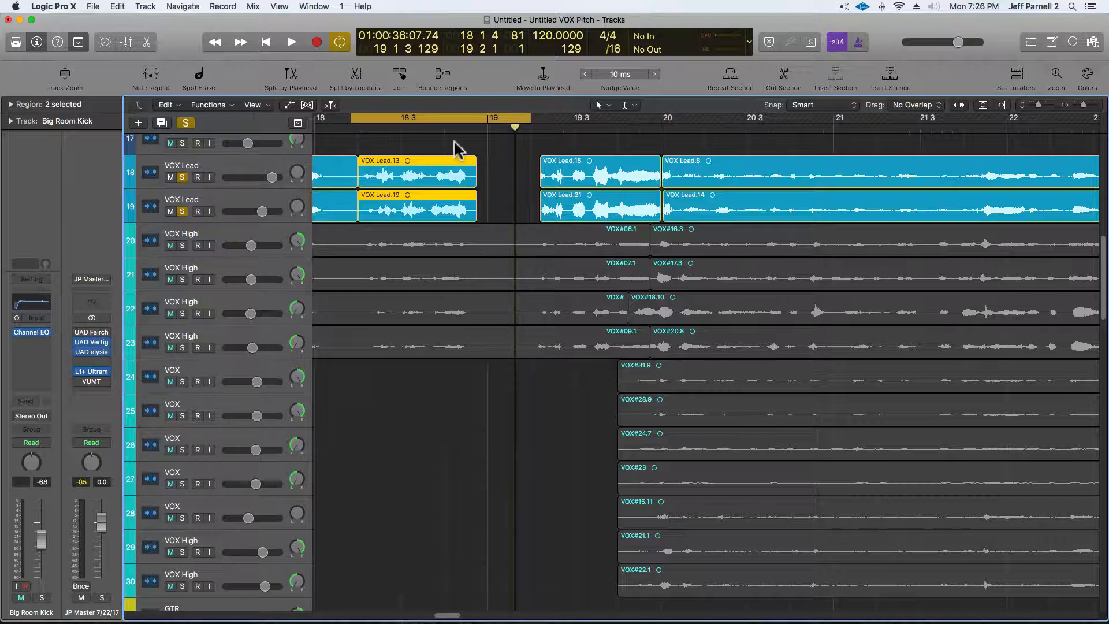
# Select the VOX Lead.13 and VOX Lead.19 regions and play back the passage.
pyautogui.click(455, 172)
pyautogui.click(452, 204)
pyautogui.click(448, 172)
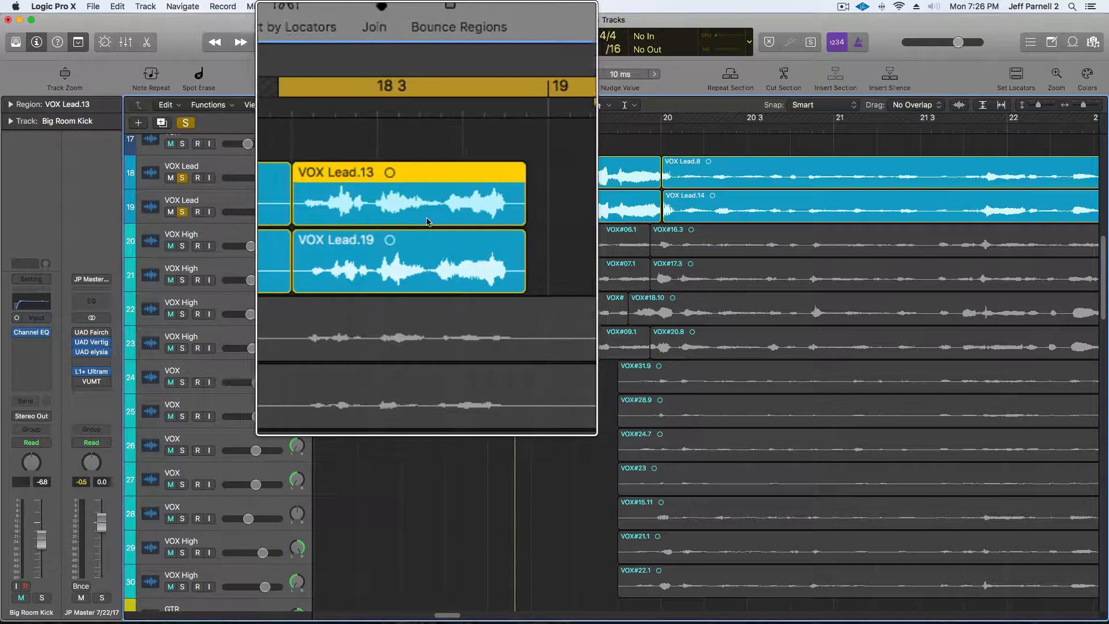
pyautogui.press('space')
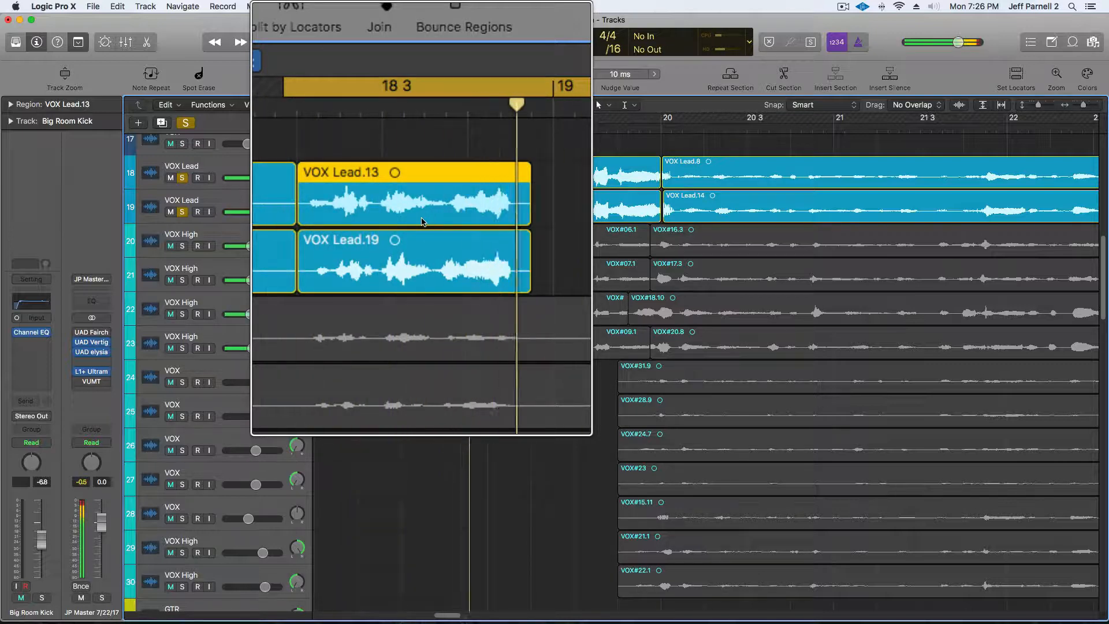
pyautogui.press('space')
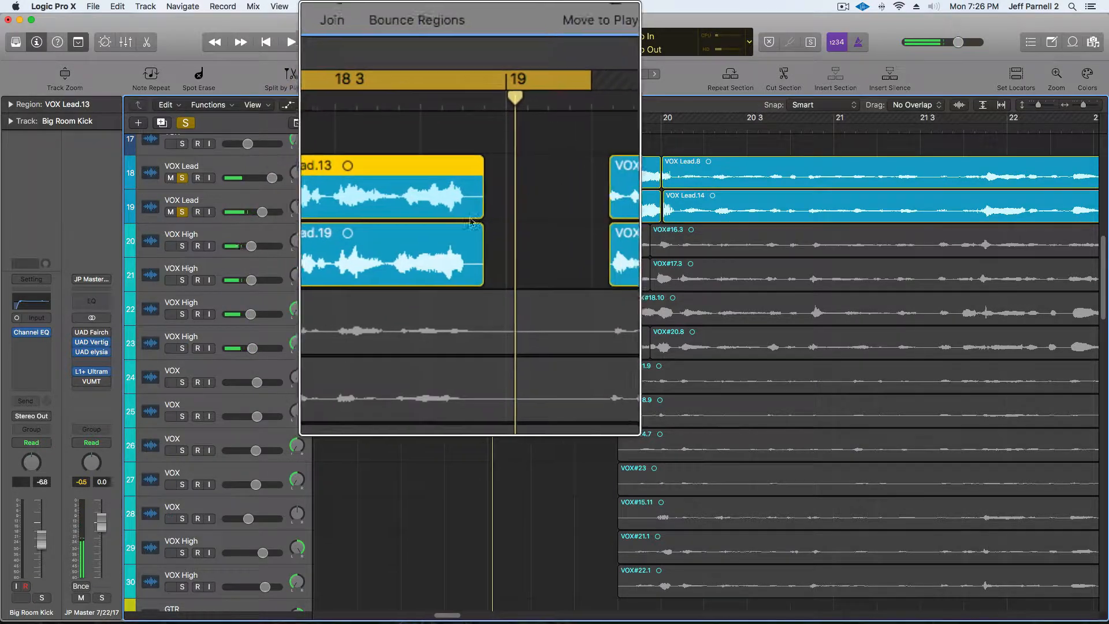
# Trim the ends of the two selected VOX Lead regions slightly shorter and audition the edit.
pyautogui.moveTo(473, 219); pyautogui.dragTo(463, 219)
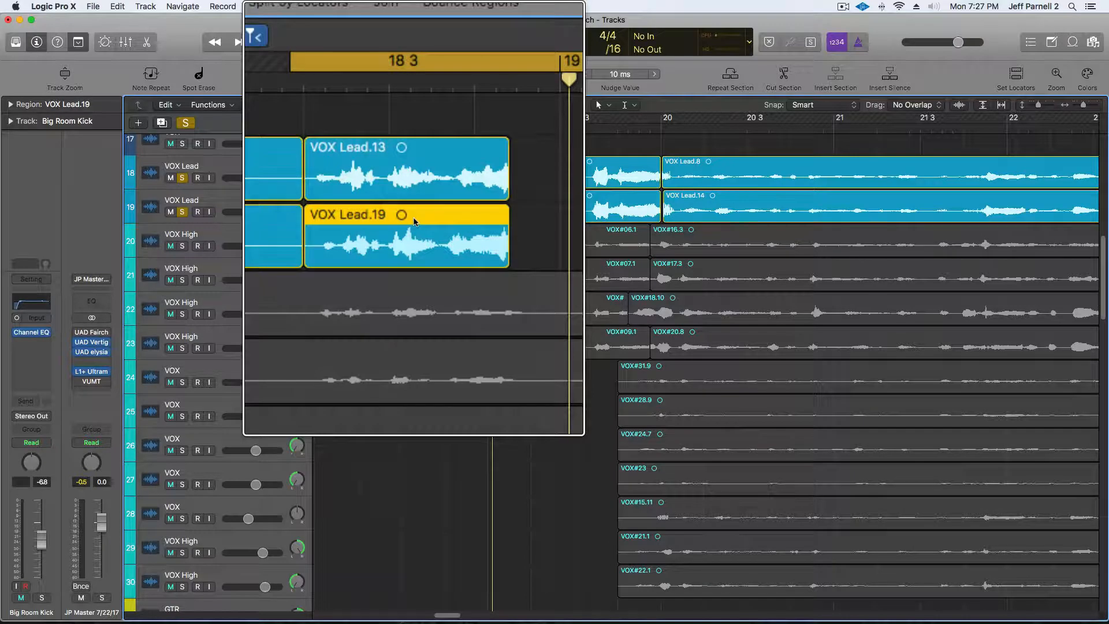
pyautogui.press('space')
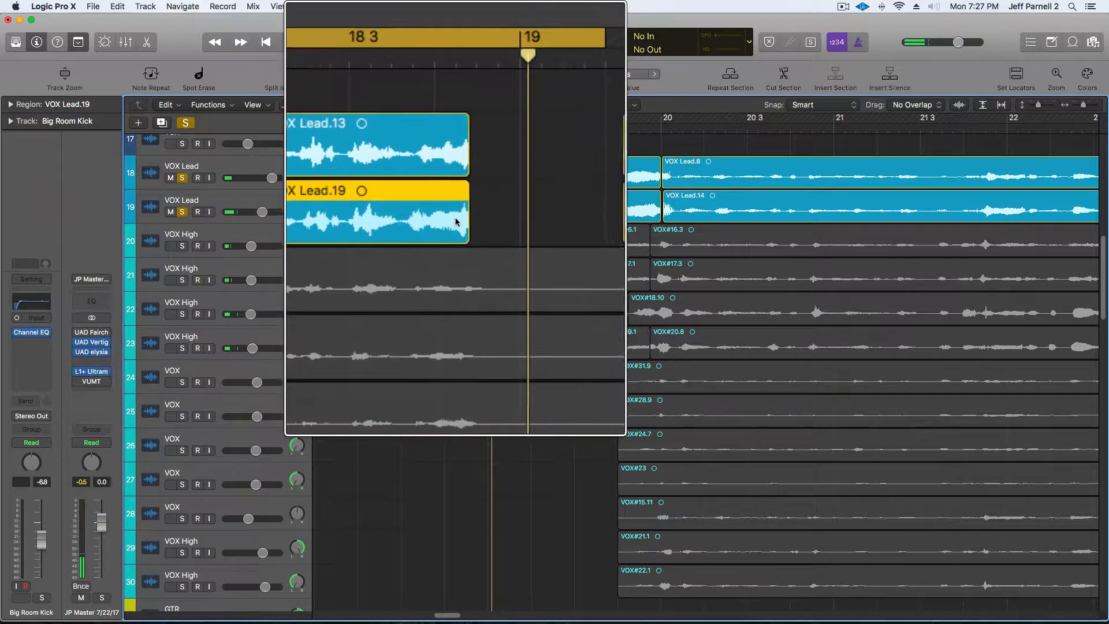
pyautogui.keyDown('shift'); pyautogui.click(431, 222); pyautogui.keyUp('shift')
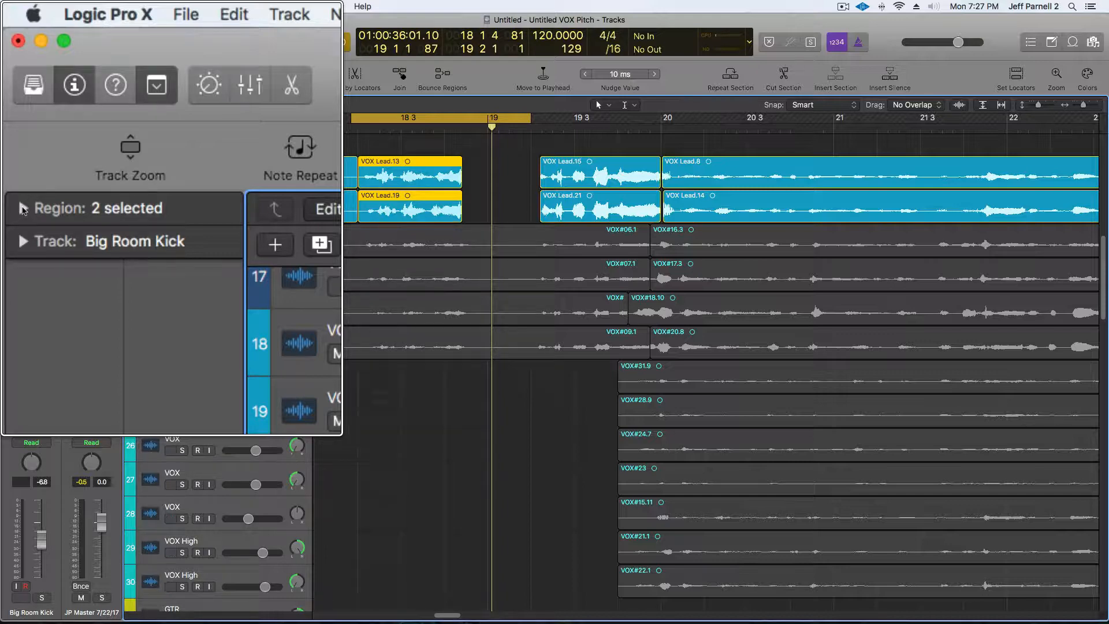
# Expand the region parameters to show the fade settings for the selected regions.
pyautogui.click(23, 209)
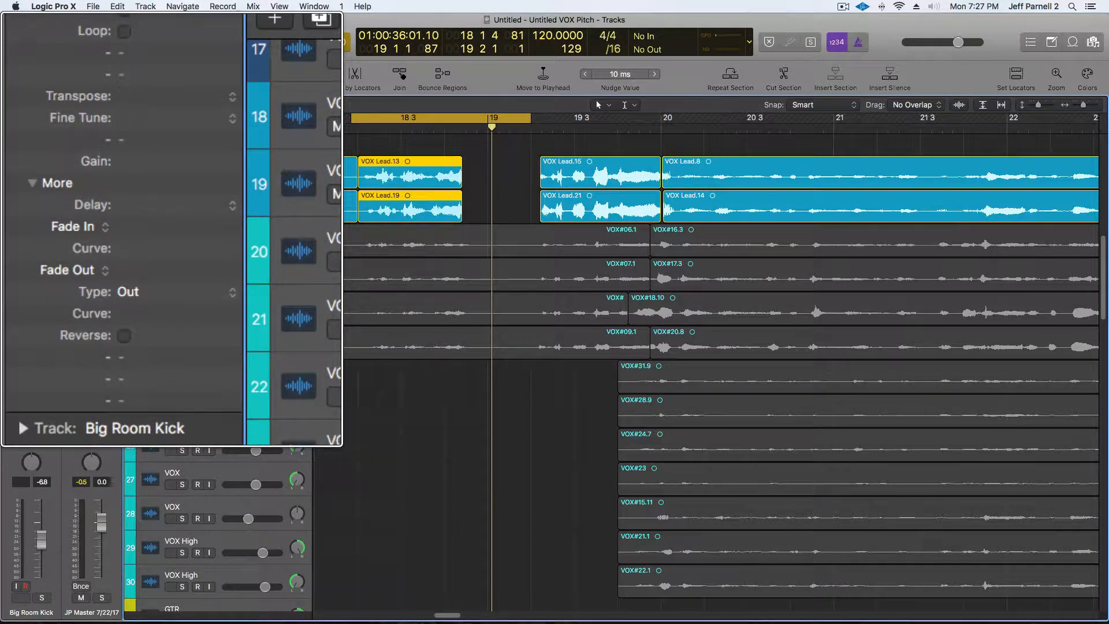
pyautogui.doubleClick(131, 228)
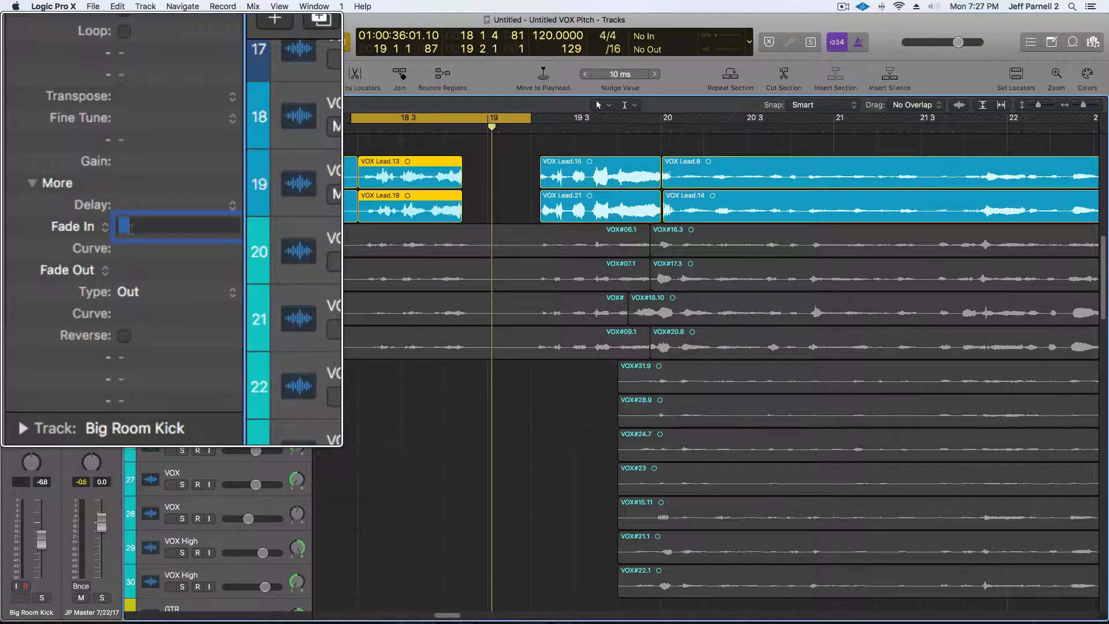
pyautogui.click(129, 253)
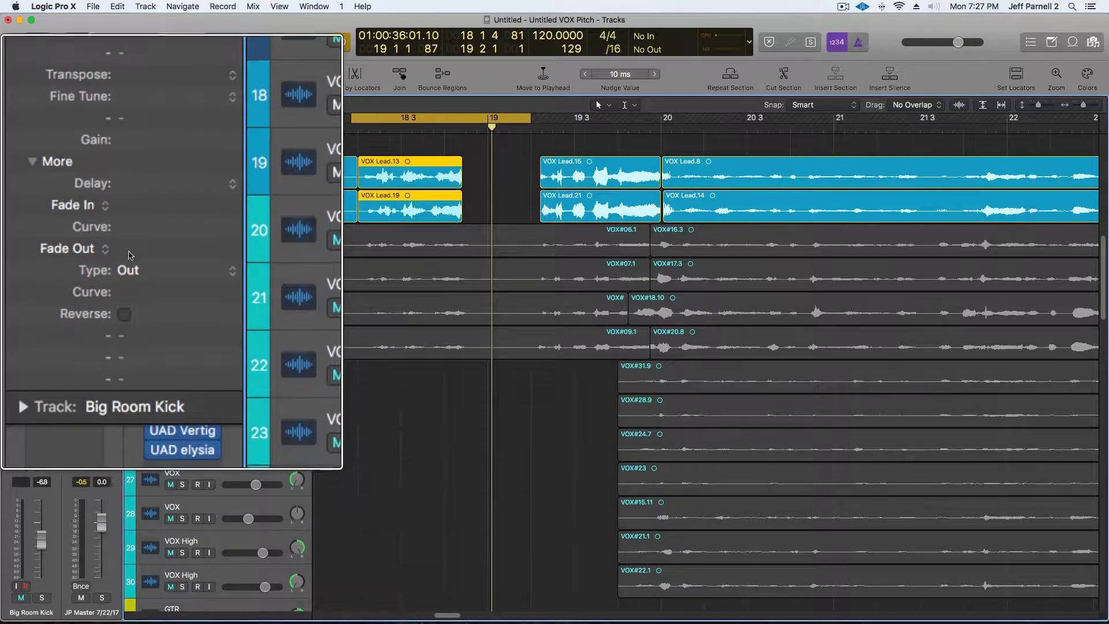
# Set the selected regions' Fade Out to 1000.
pyautogui.doubleClick(122, 253)
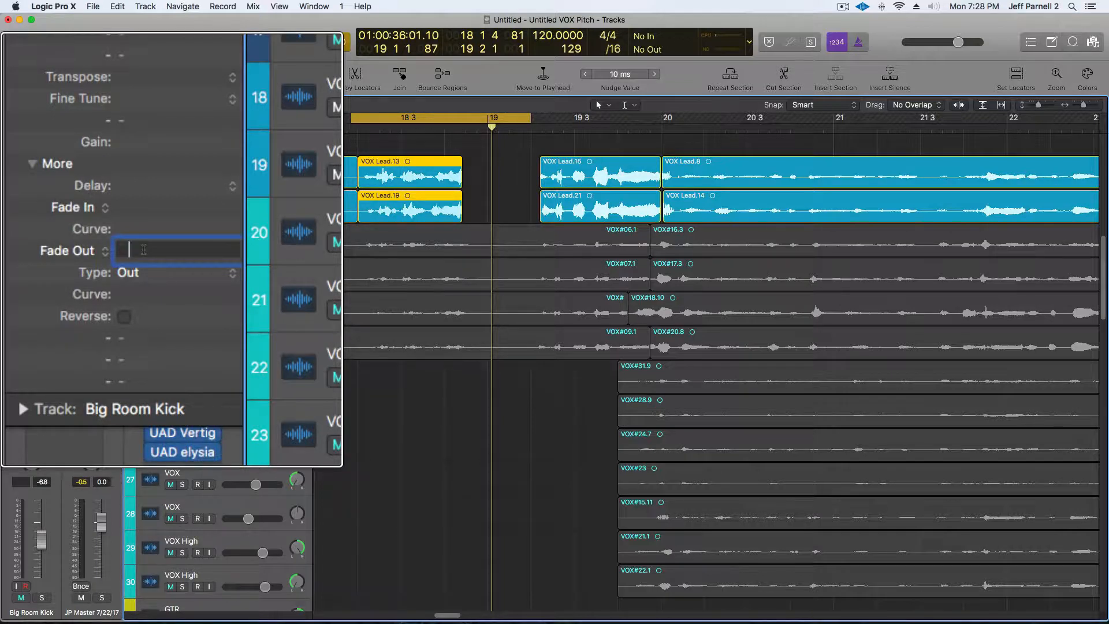
pyautogui.write('000')
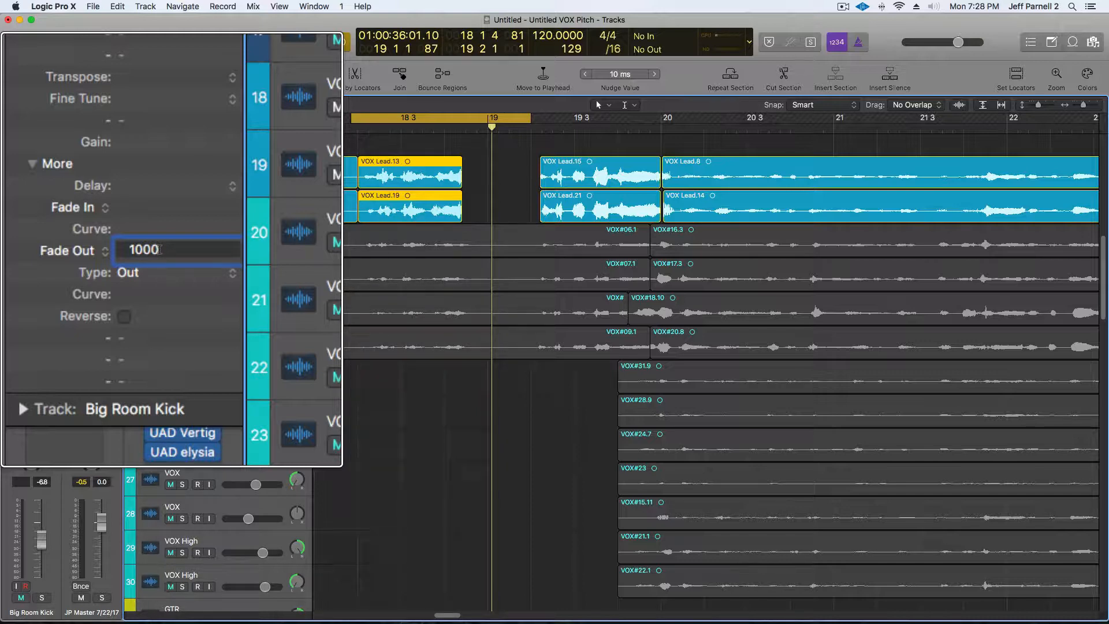
pyautogui.press('Return')
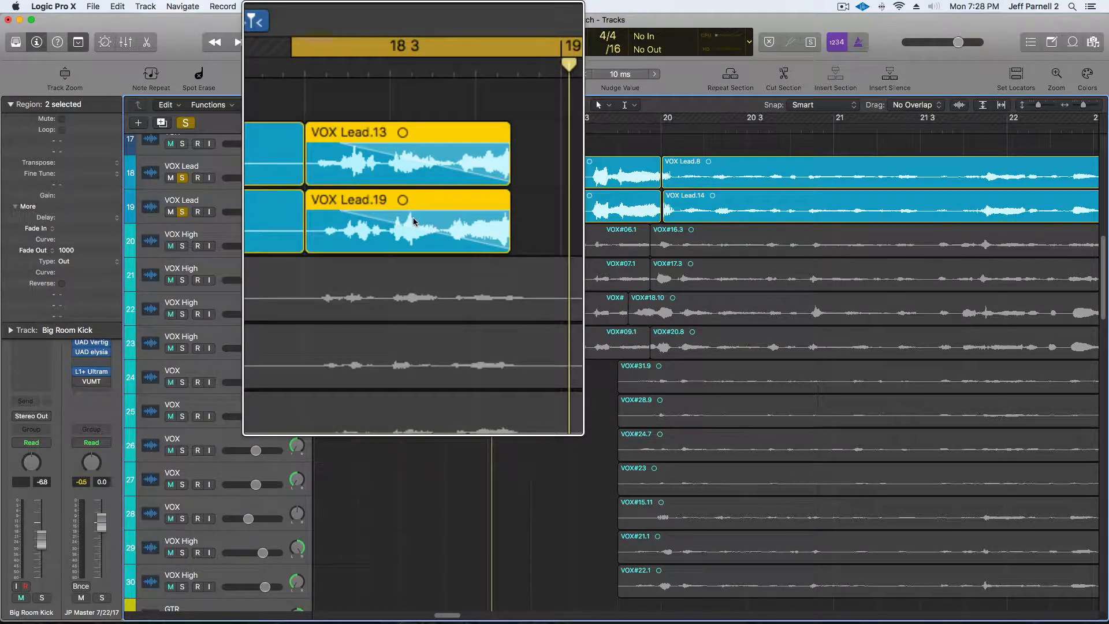
# Extend the regions' ends slightly and set their Fade Out to 25.
pyautogui.press('space')
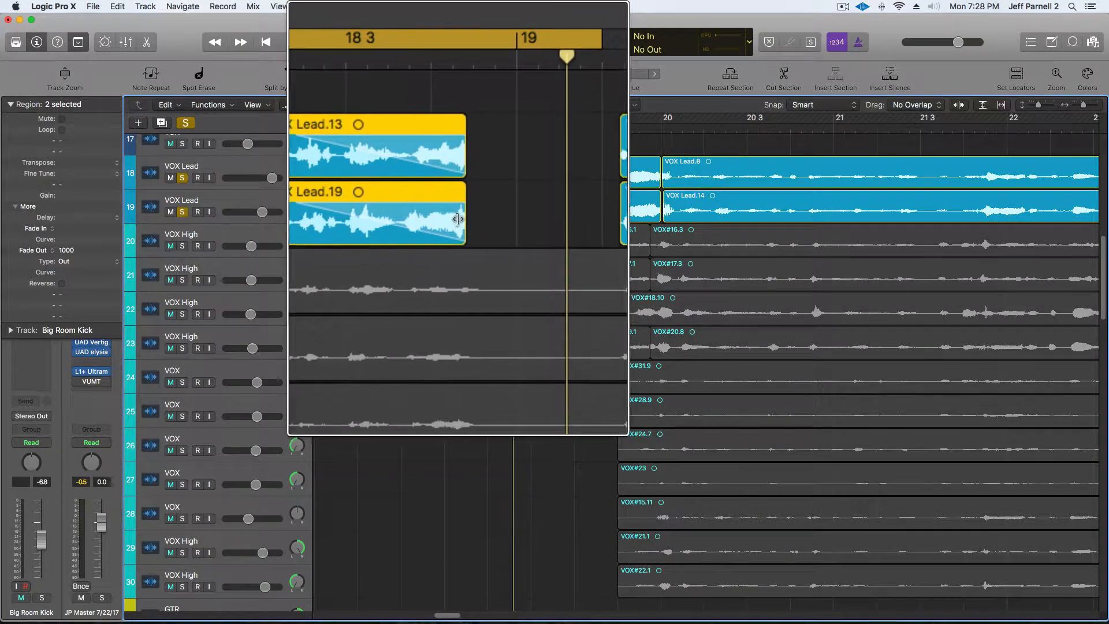
pyautogui.moveTo(460, 218); pyautogui.dragTo(467, 220)
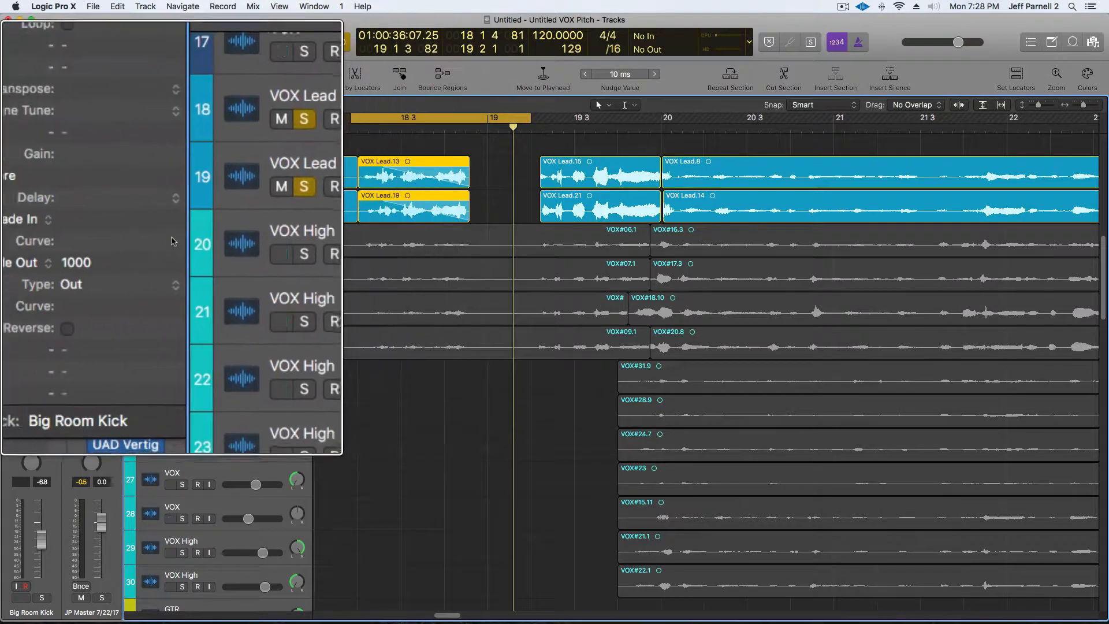
pyautogui.doubleClick(126, 249)
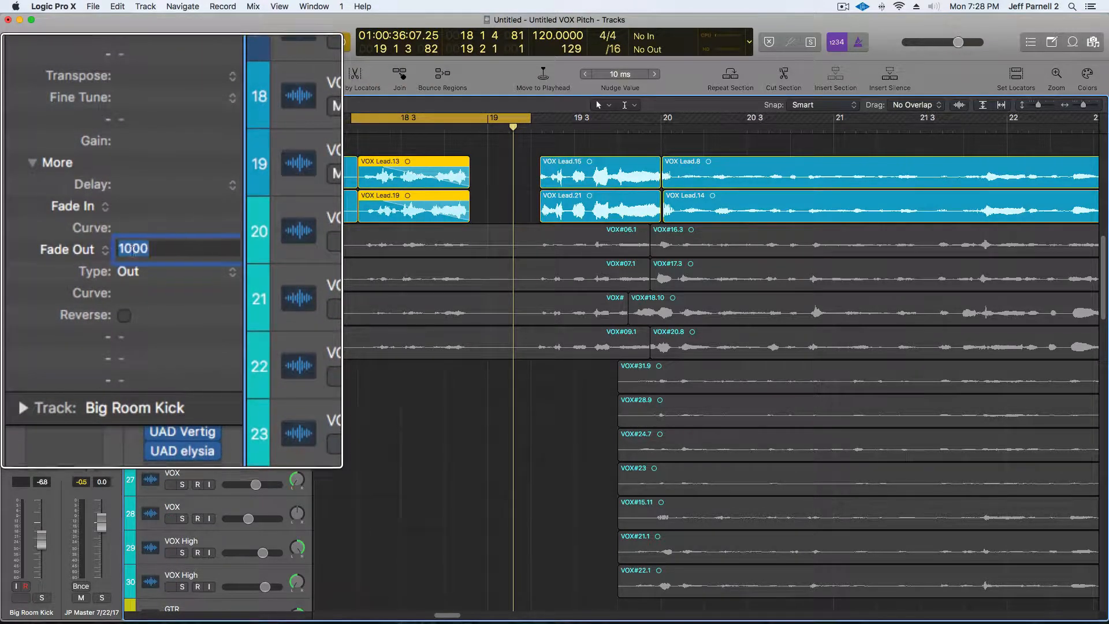
pyautogui.write('25')
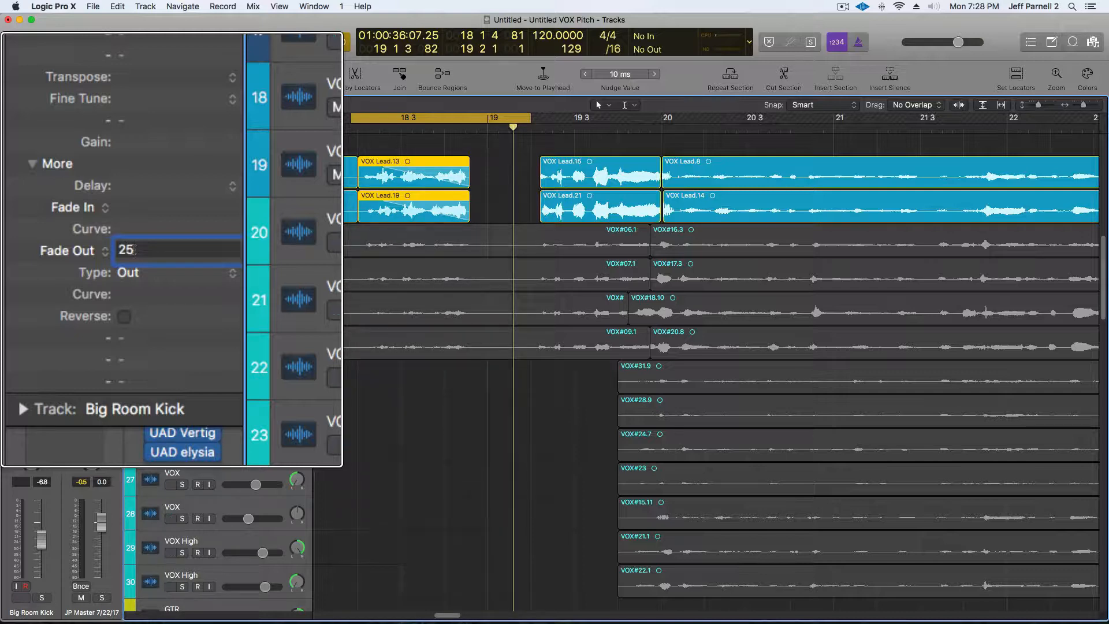
pyautogui.press('Return')
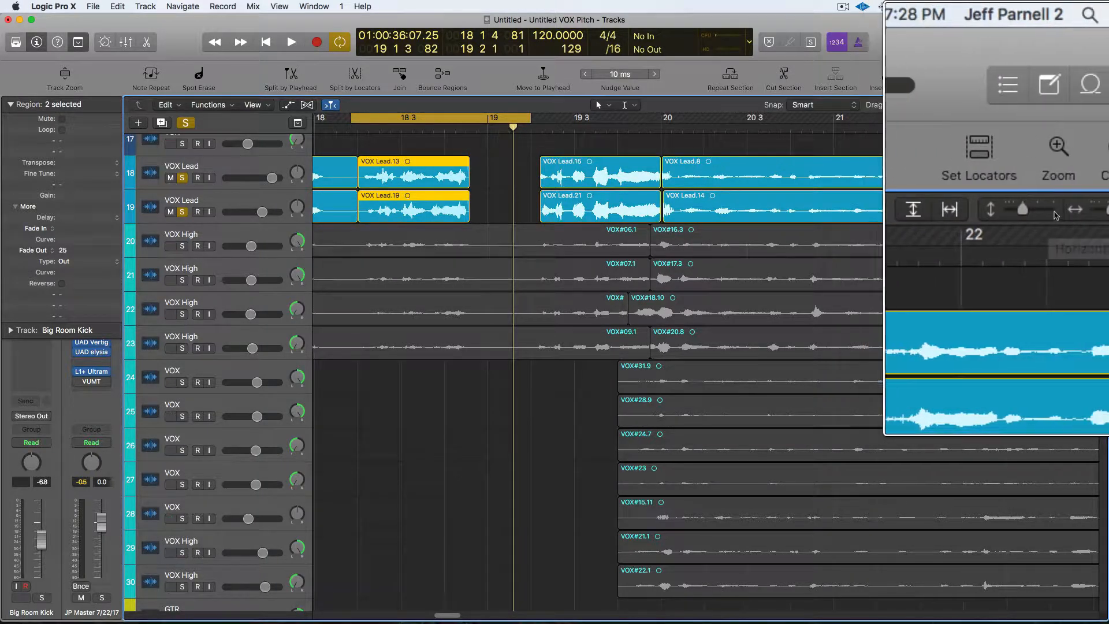
# Play back the faded region ends to audition them.
pyautogui.moveTo(1084, 212); pyautogui.dragTo(1096, 213)
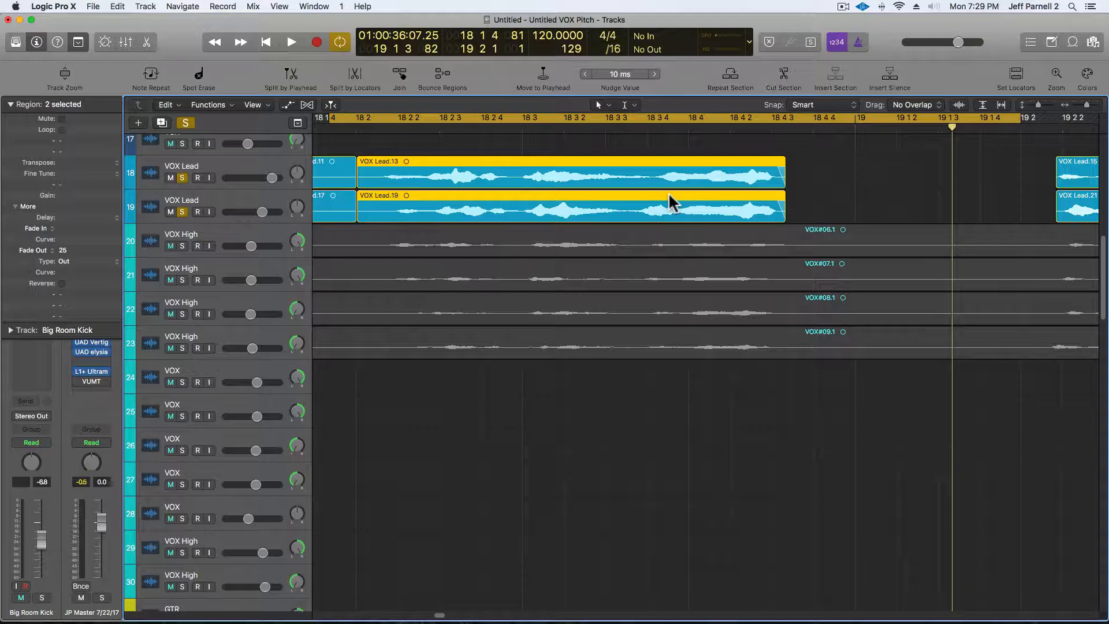
pyautogui.press('space')
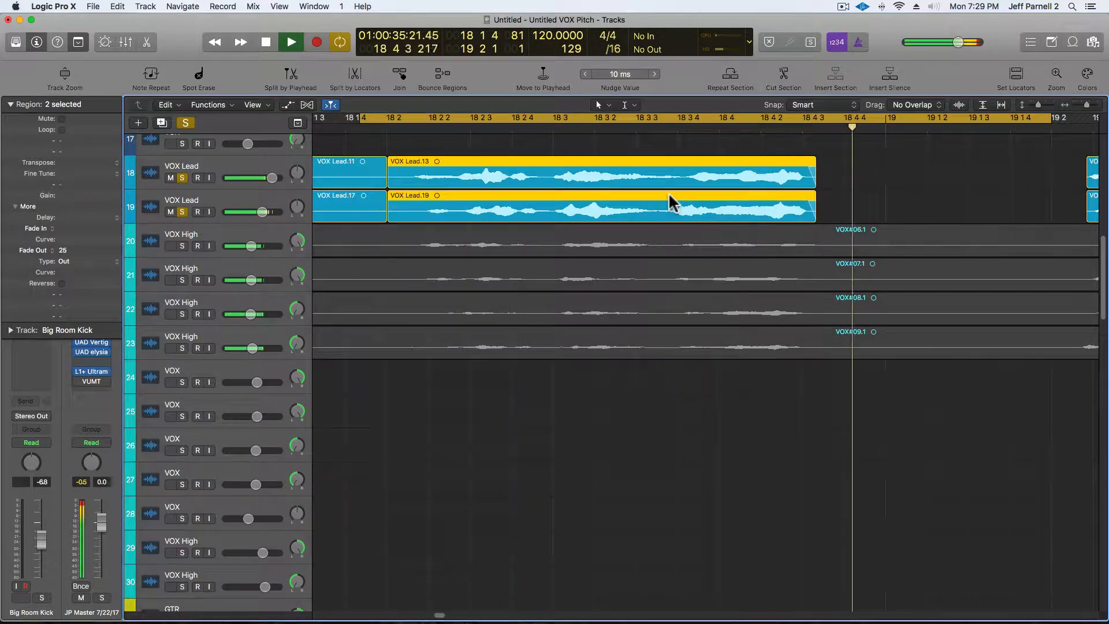
pyautogui.press('space')
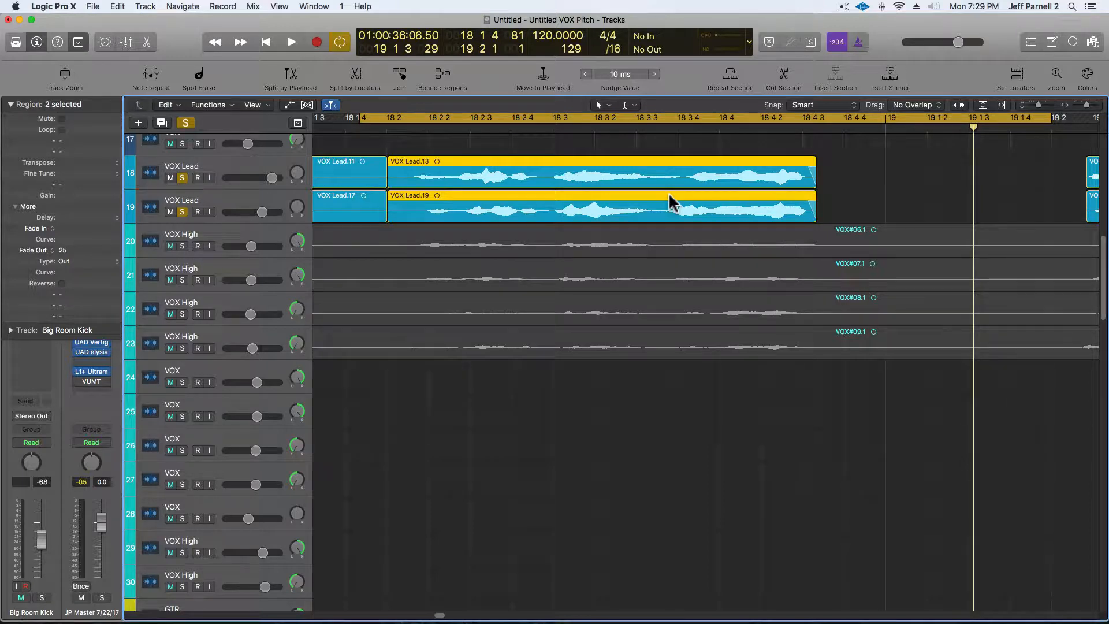
pyautogui.press('space')
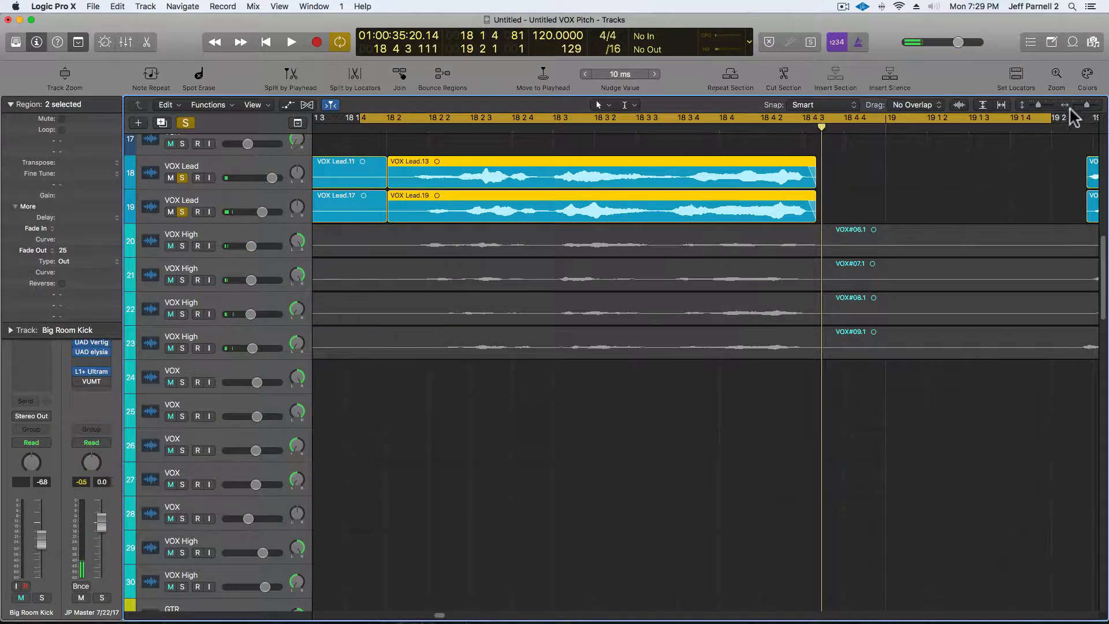
pyautogui.moveTo(1087, 105); pyautogui.dragTo(1083, 106)
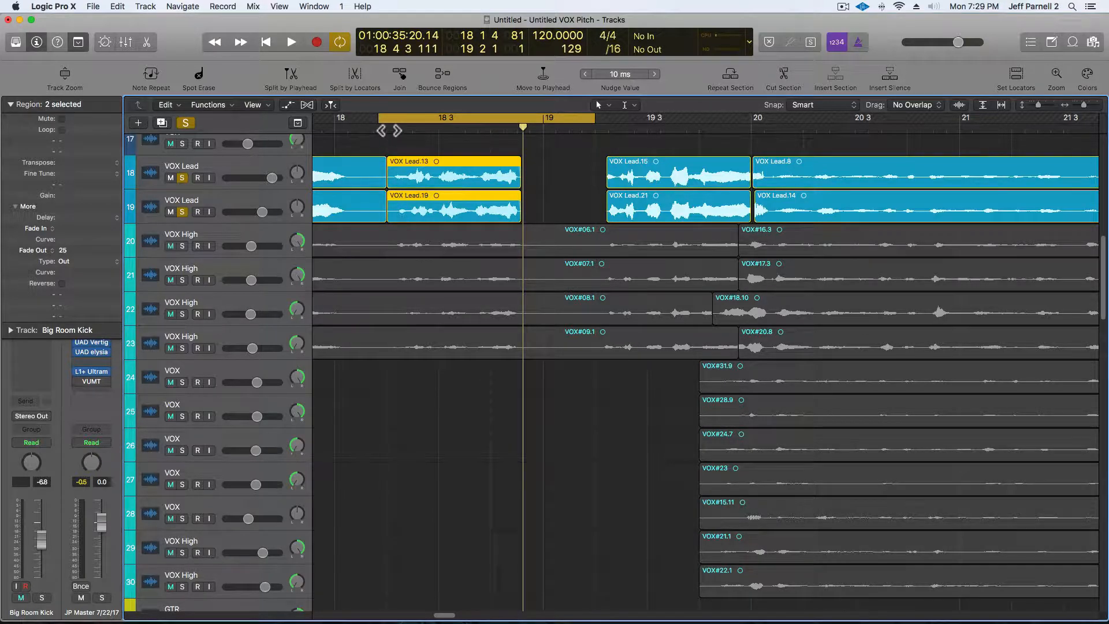
# Set the selected VOX Lead regions' Fade In to 25.
pyautogui.click(389, 130)
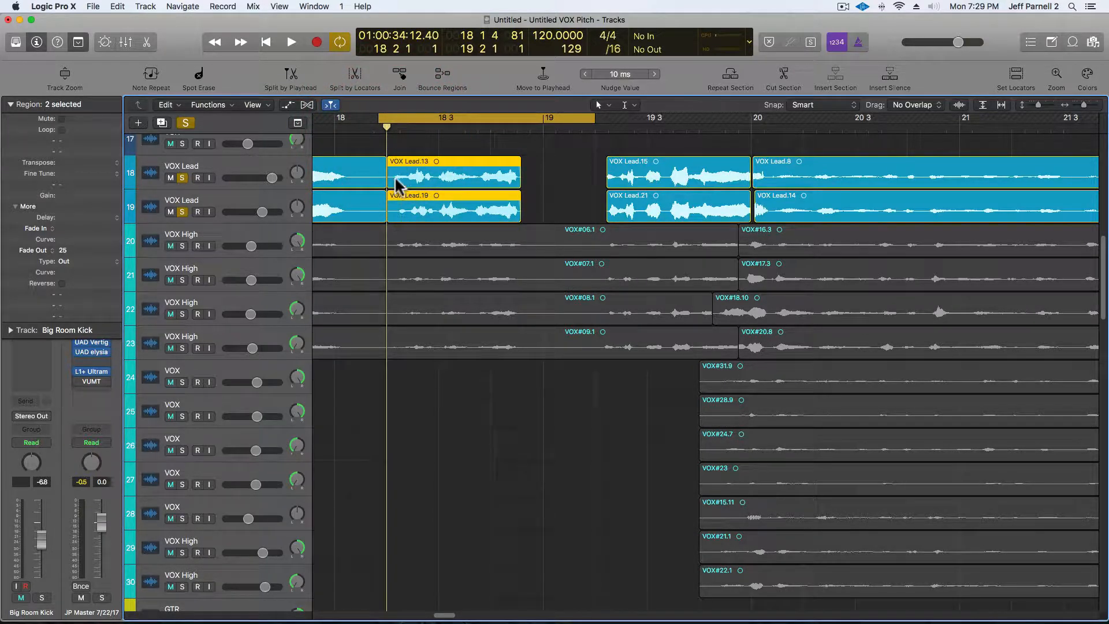
pyautogui.click(413, 204)
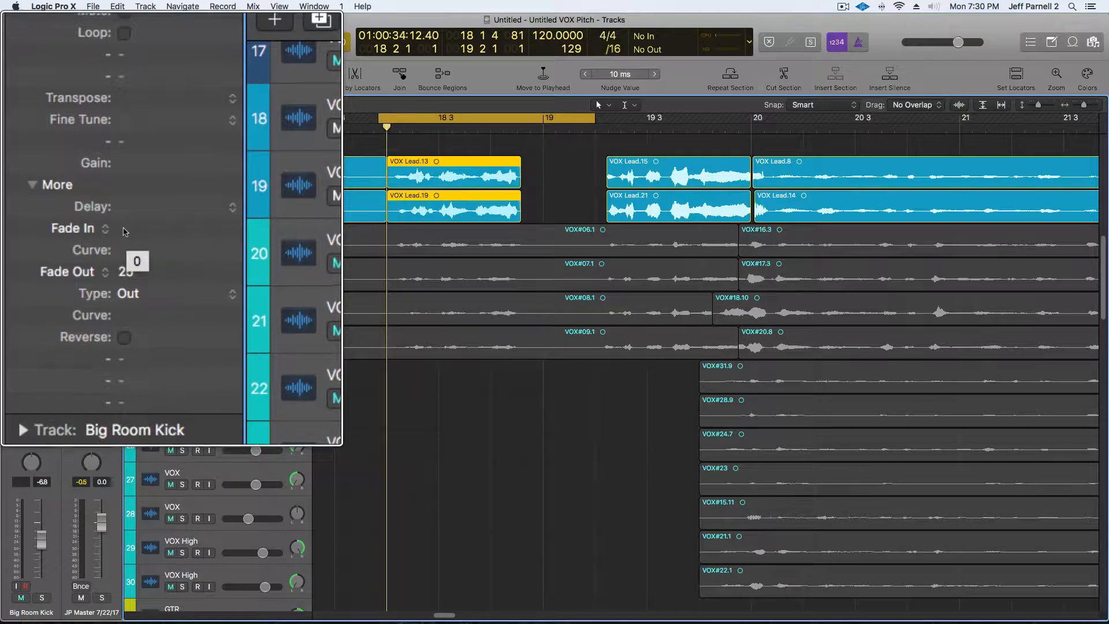
pyautogui.doubleClick(125, 229)
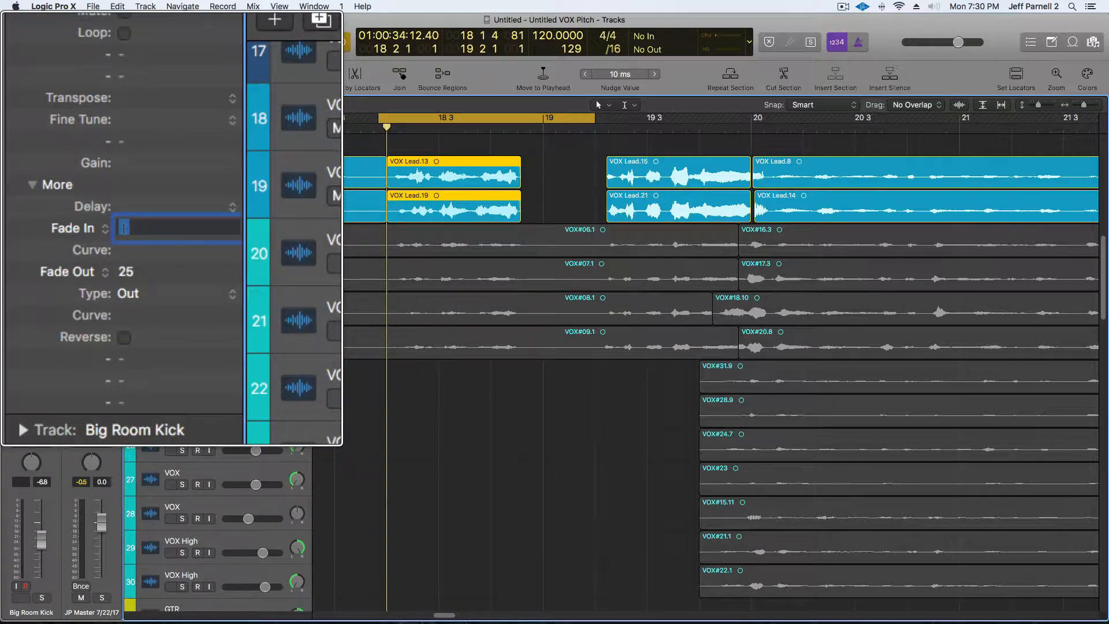
pyautogui.write('25')
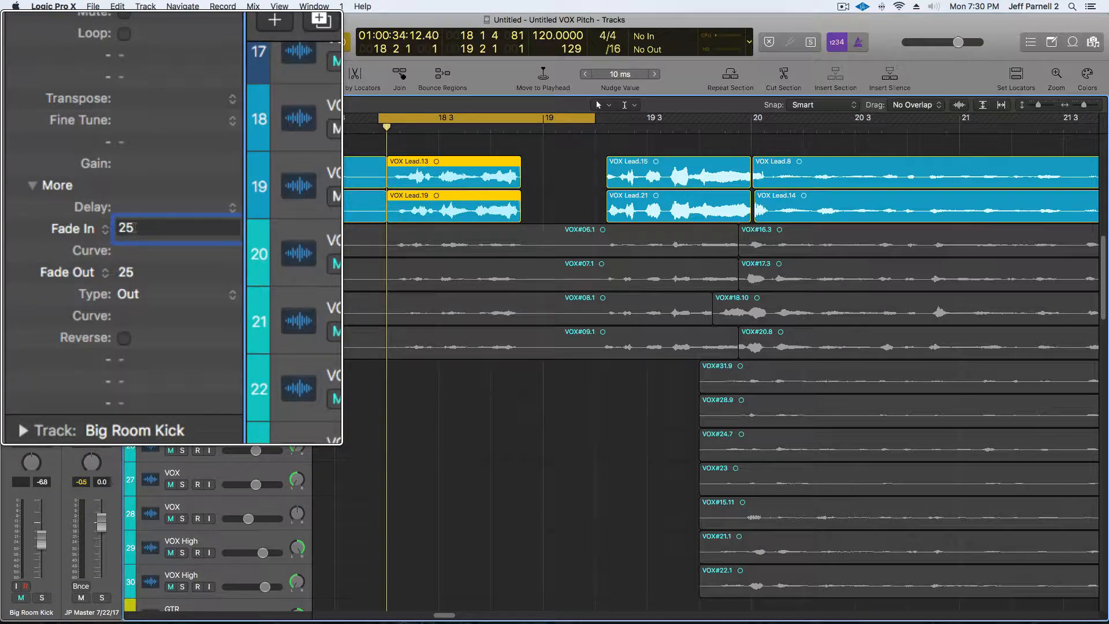
pyautogui.press('Return')
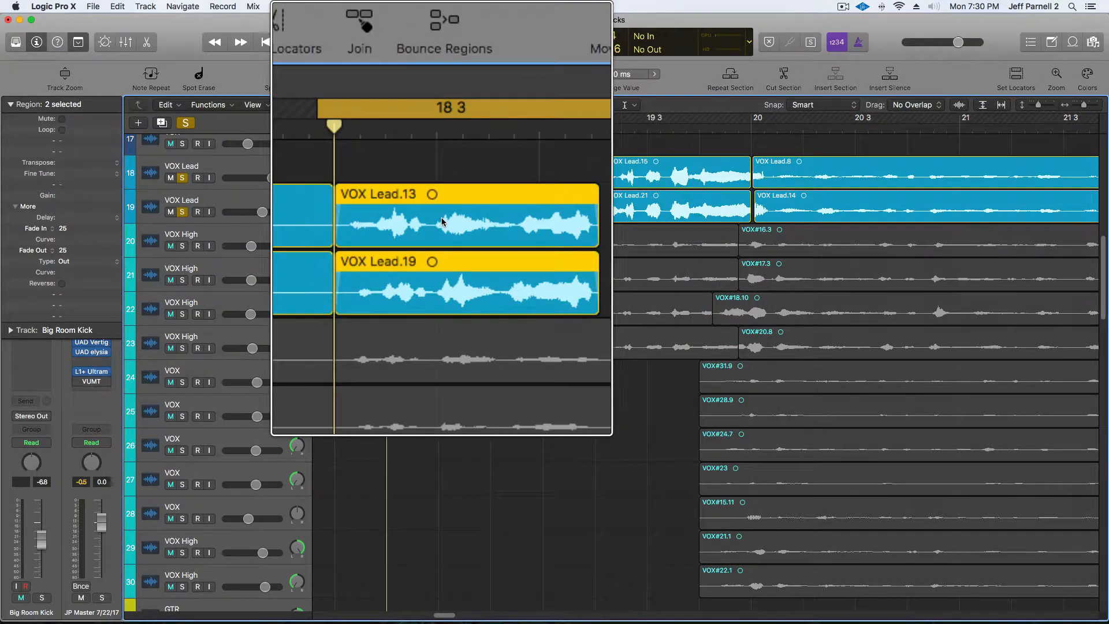
# Reselect the regions and set the Fade In to 0, then back to 25.
pyautogui.click(376, 222)
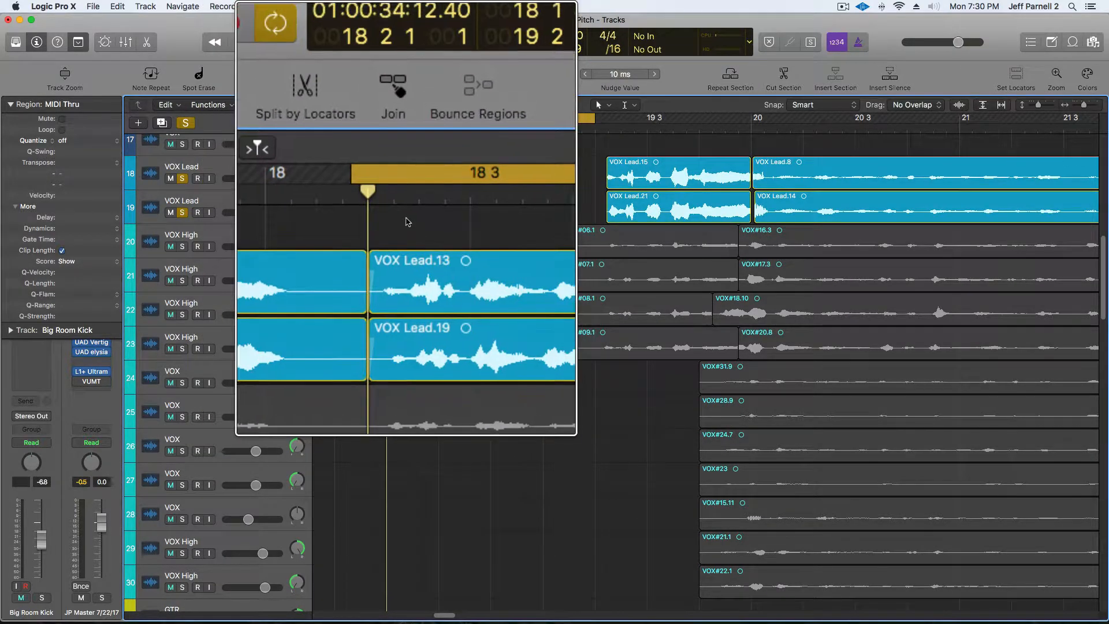
pyautogui.moveTo(405, 143); pyautogui.dragTo(402, 203)
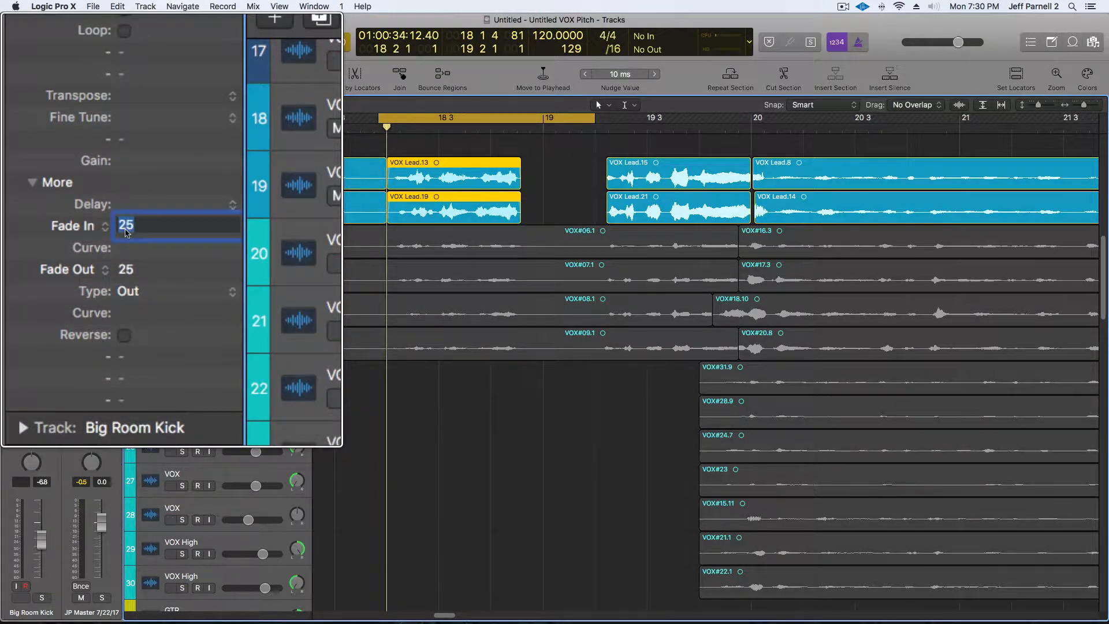
pyautogui.write('0')
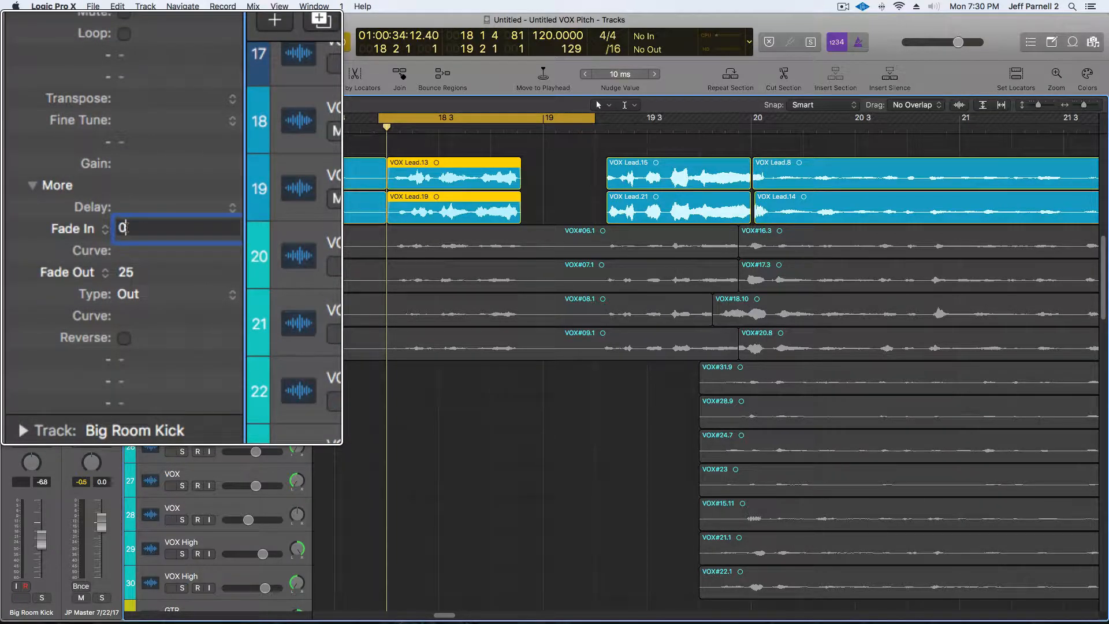
pyautogui.press('Return')
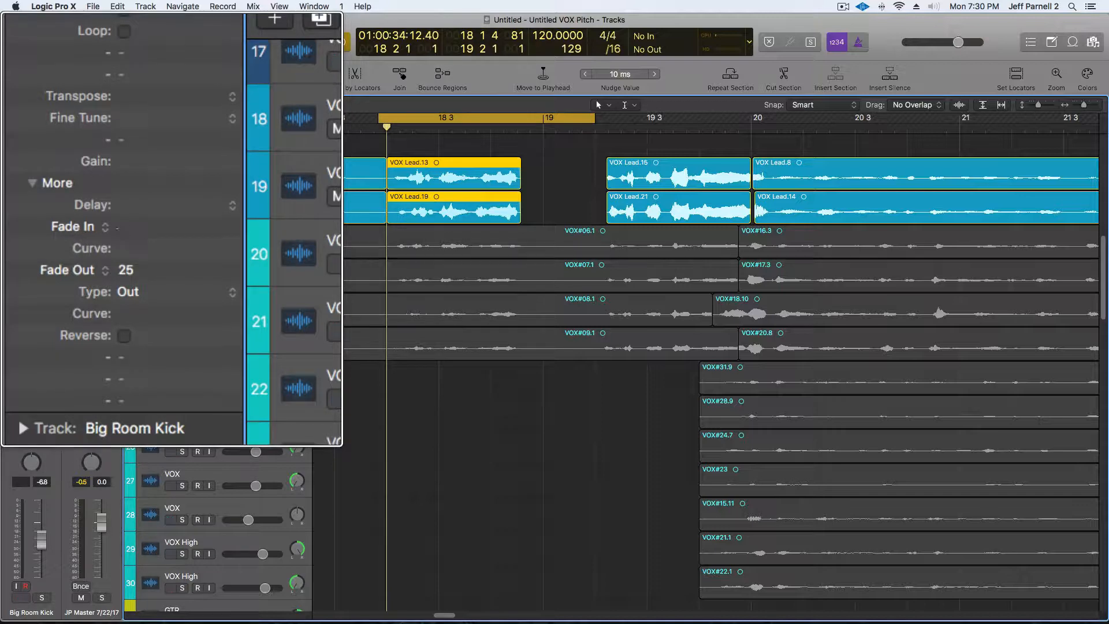
pyautogui.write('5')
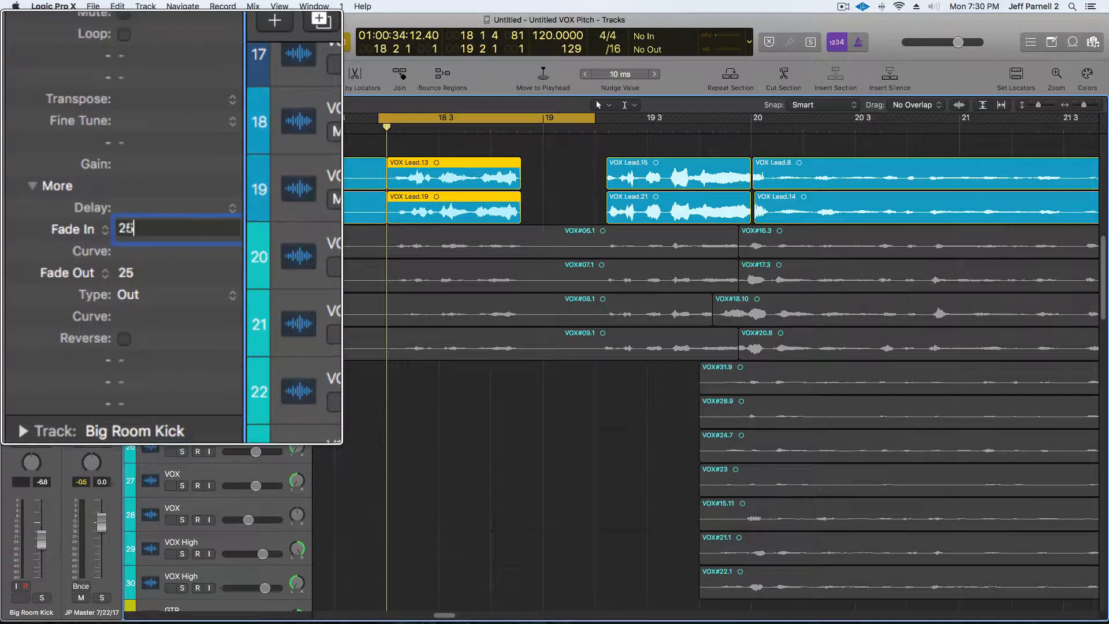
pyautogui.press('Return')
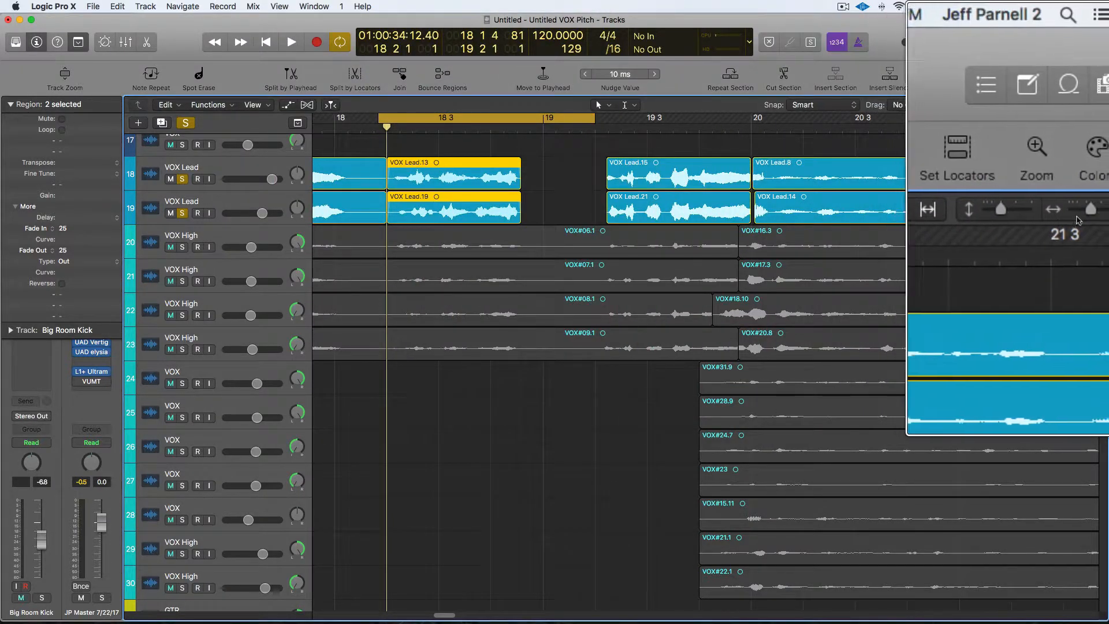
# Remove the fade-in from the start of the two VOX Lead regions at the edit point.
pyautogui.moveTo(1086, 212); pyautogui.dragTo(1095, 212)
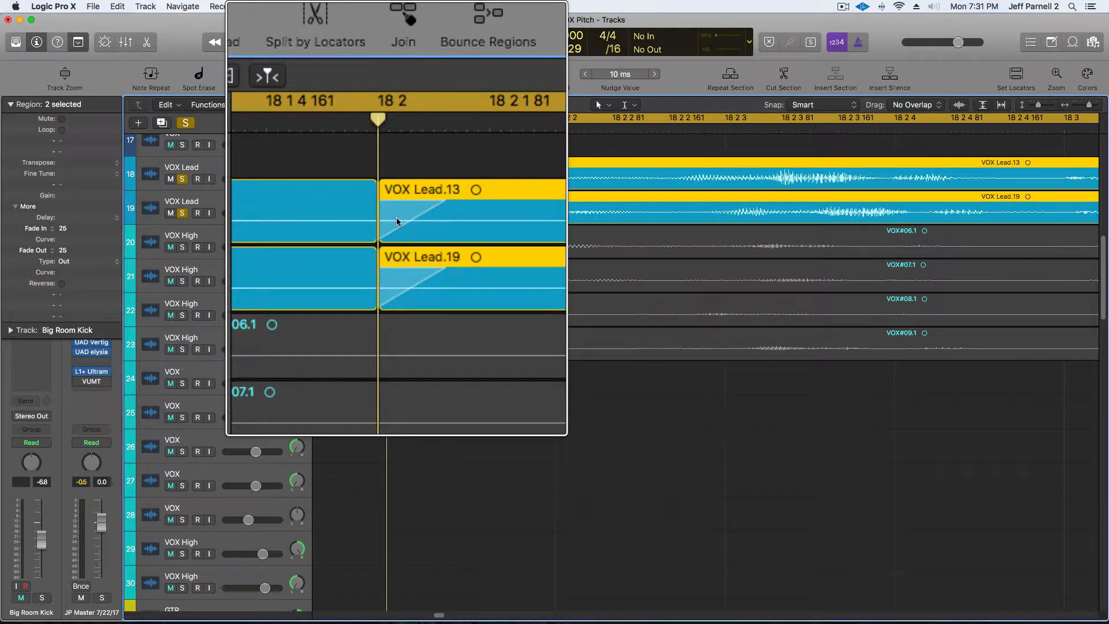
pyautogui.rightClick(396, 176)
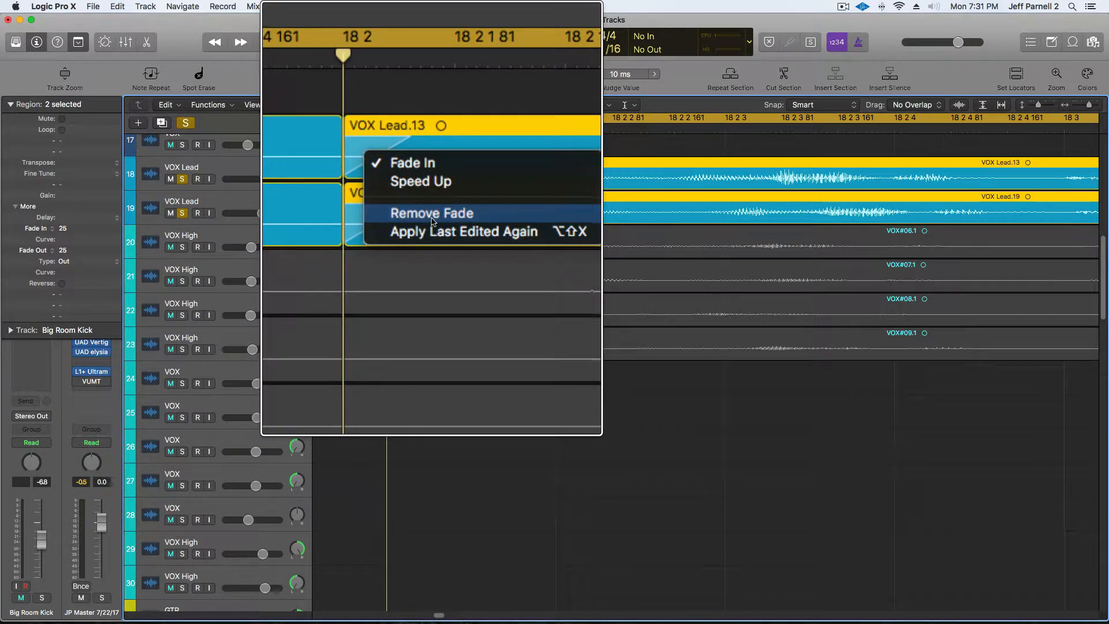
pyautogui.click(434, 219)
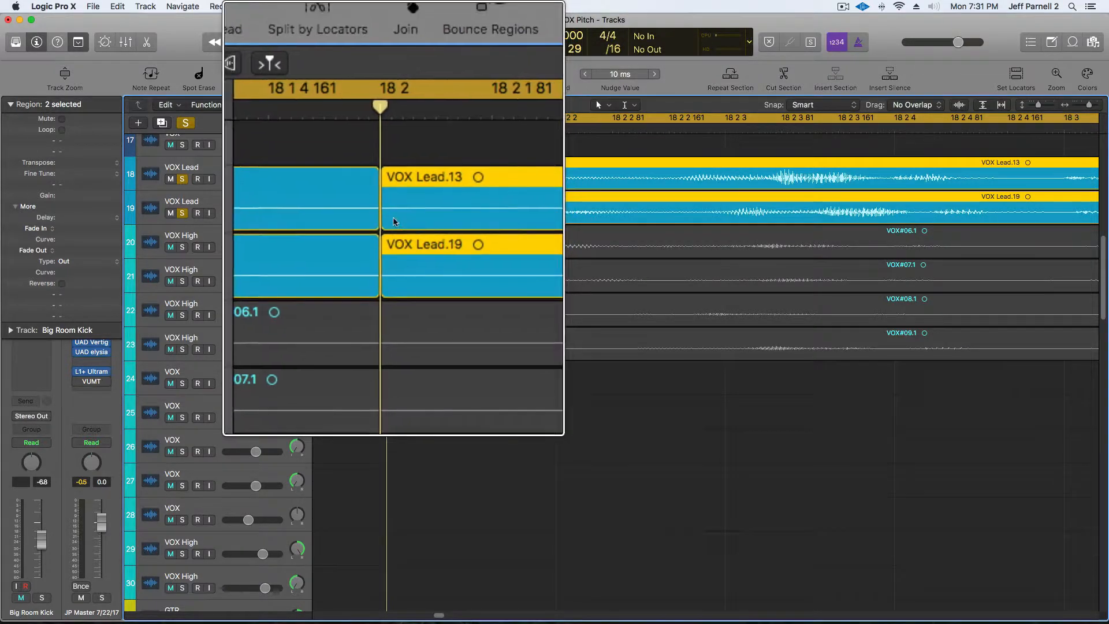
# Select the four VOX Lead regions around the edit and set their fade Type to X (Crossfade).
pyautogui.moveTo(368, 218); pyautogui.dragTo(407, 222)
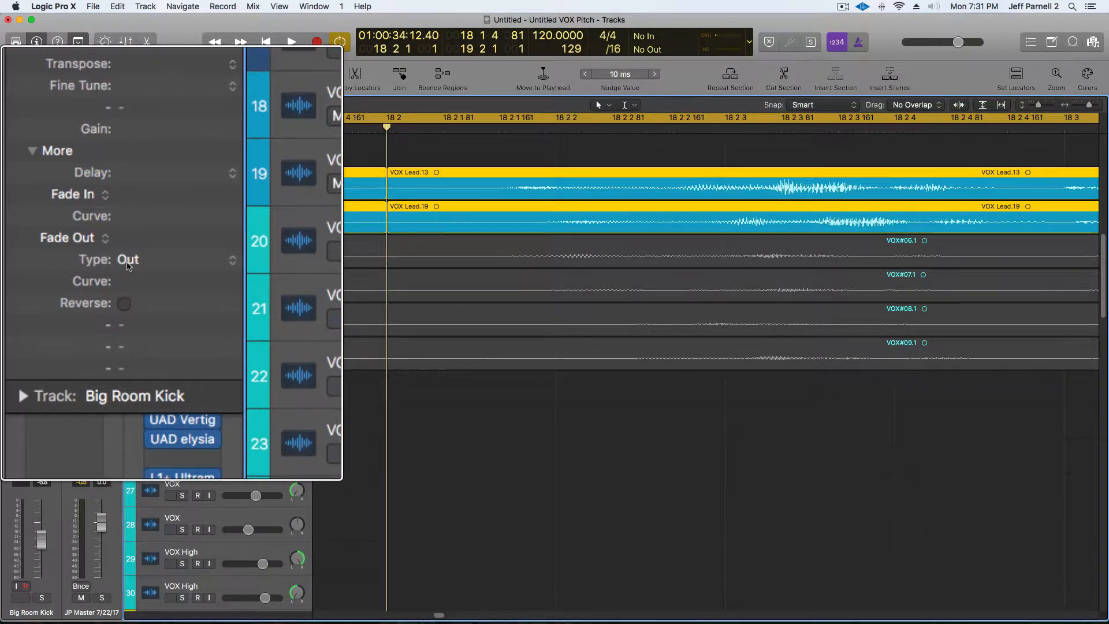
pyautogui.click(172, 267)
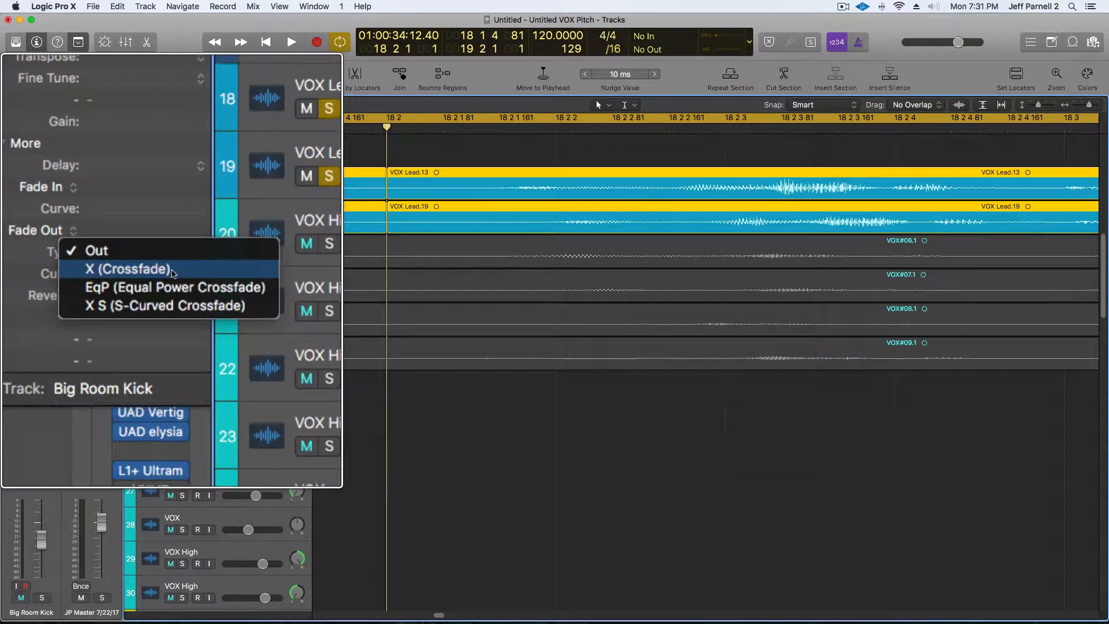
pyautogui.click(172, 270)
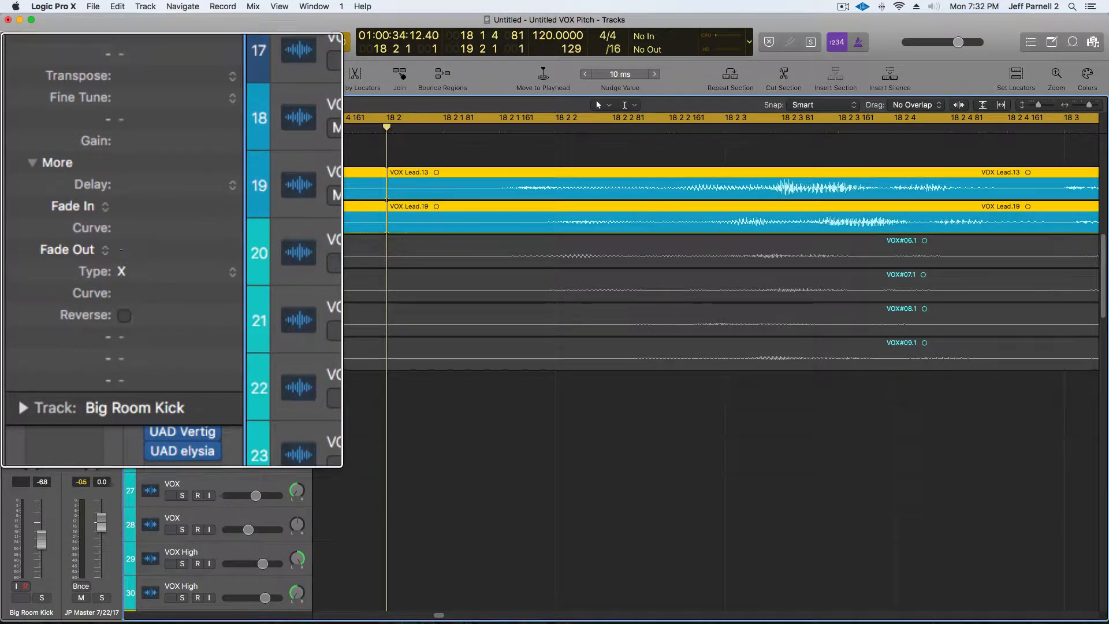
# Set the Fade Out to 500.
pyautogui.doubleClick(150, 250)
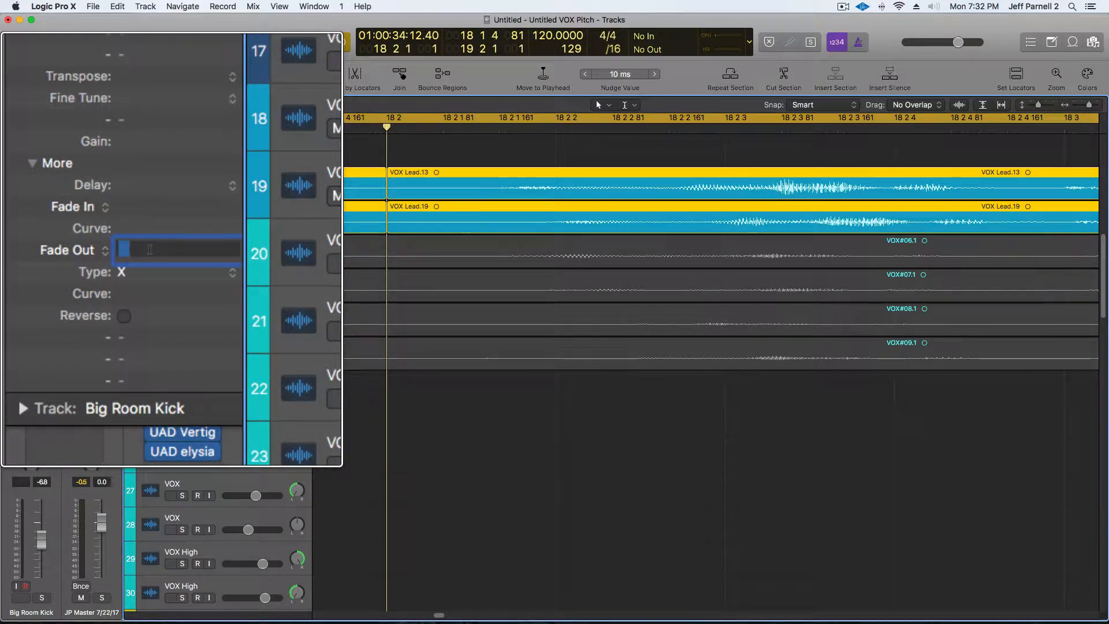
pyautogui.write('500')
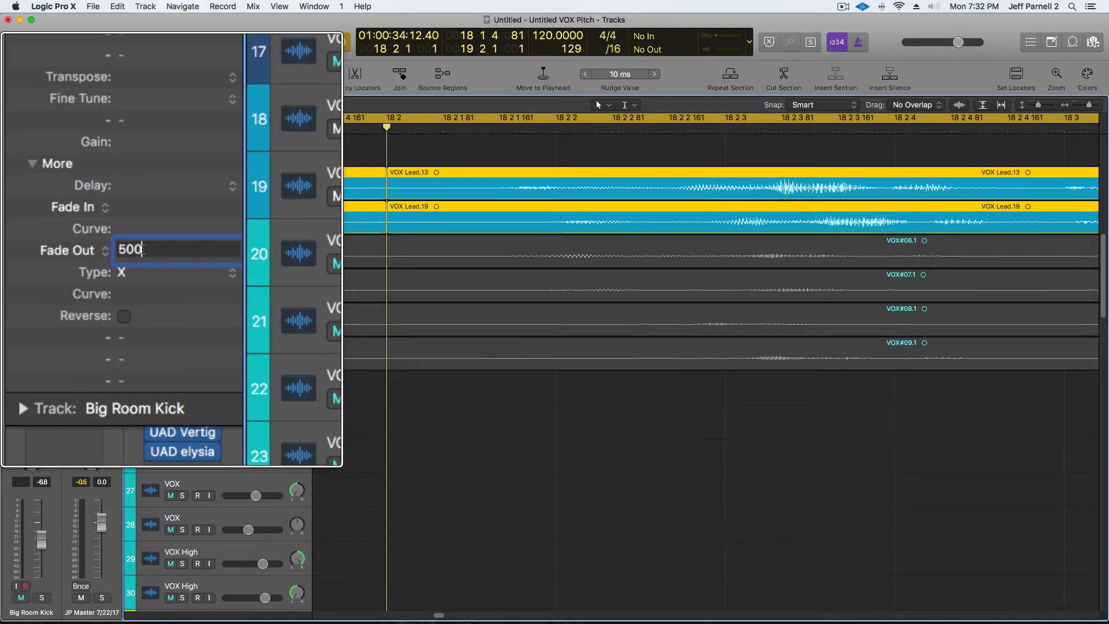
pyautogui.press('Return')
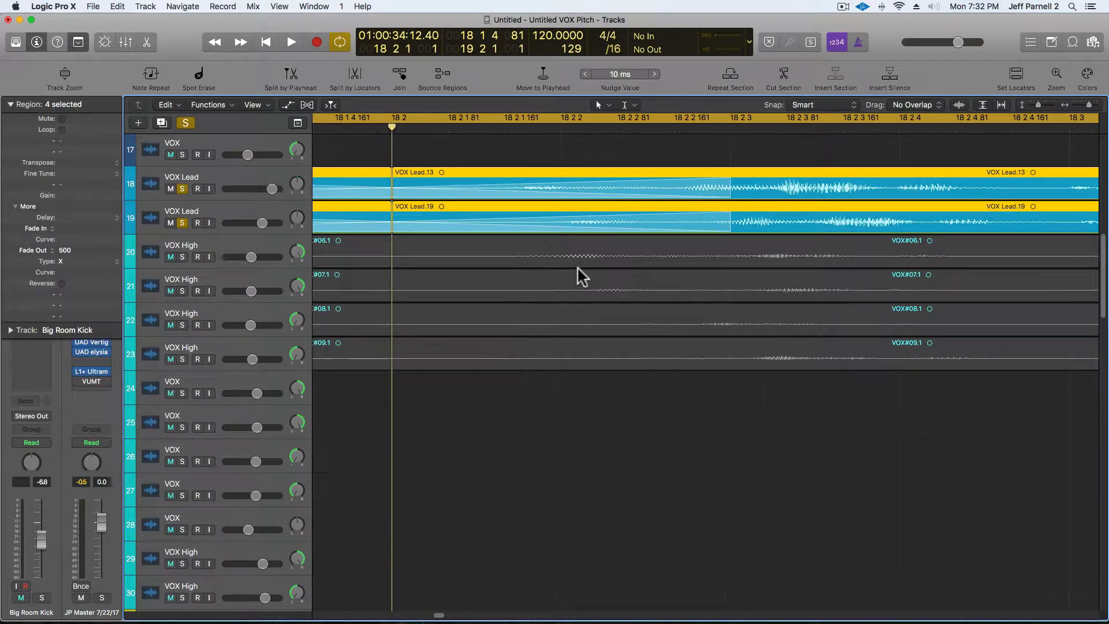
# Set the crossfade's Fade Out to 25.
pyautogui.hscroll(-5, 577, 266)
pyautogui.hscroll(-3, 576, 267)
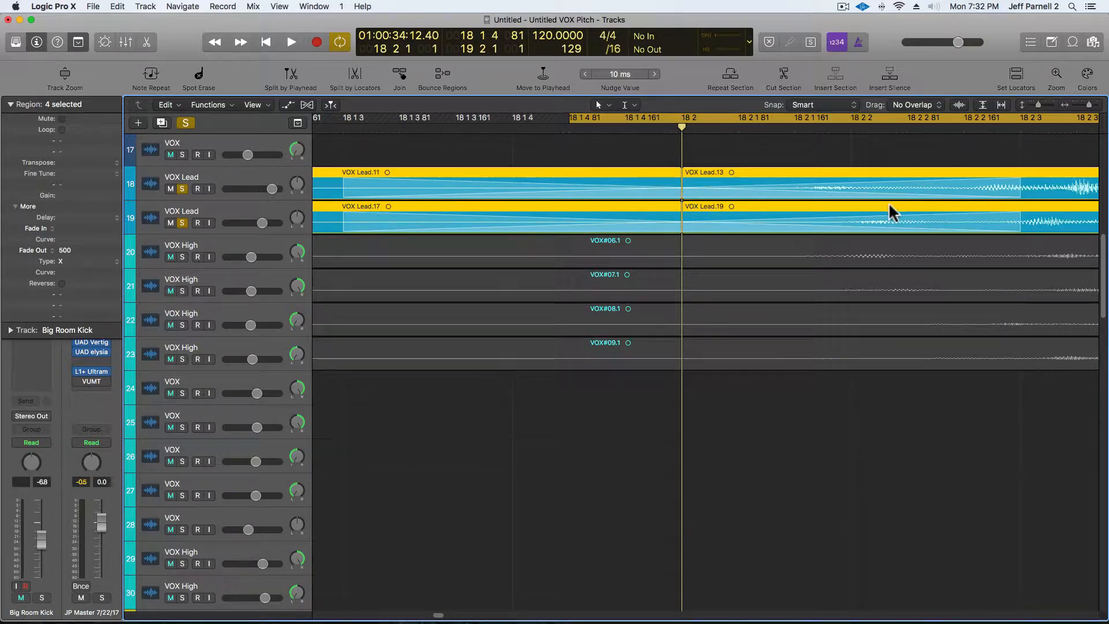
pyautogui.doubleClick(64, 250)
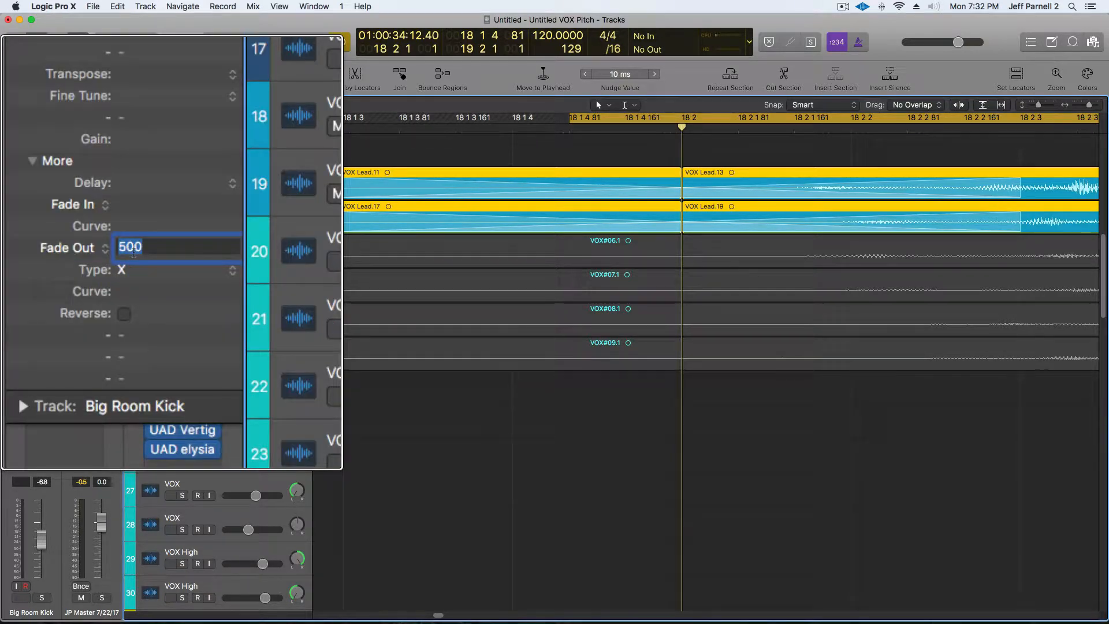
pyautogui.write('25')
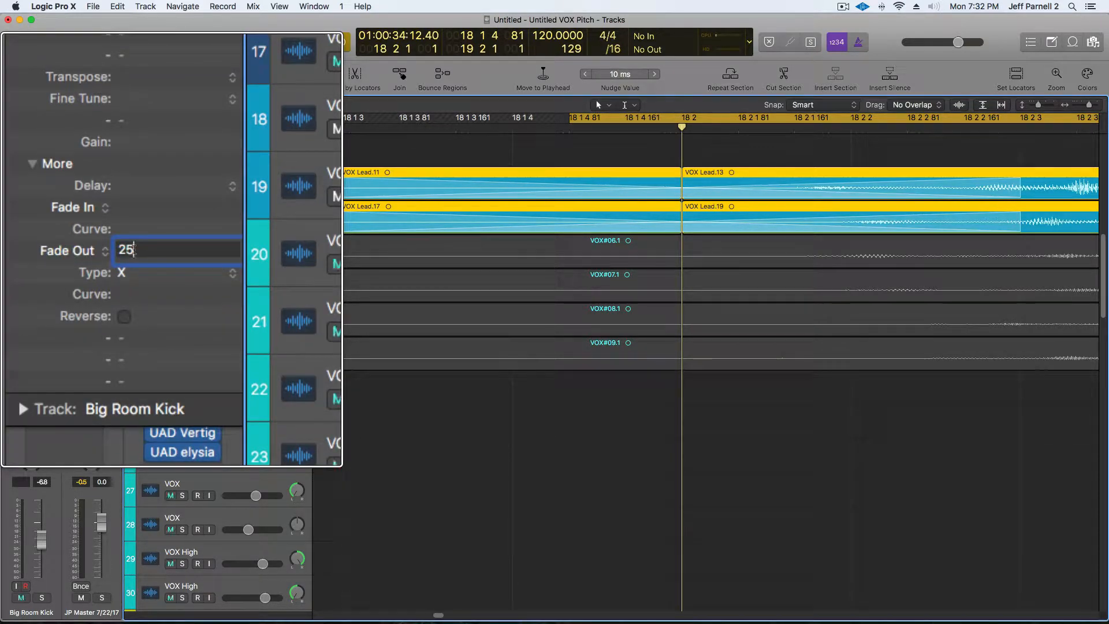
pyautogui.press('Return')
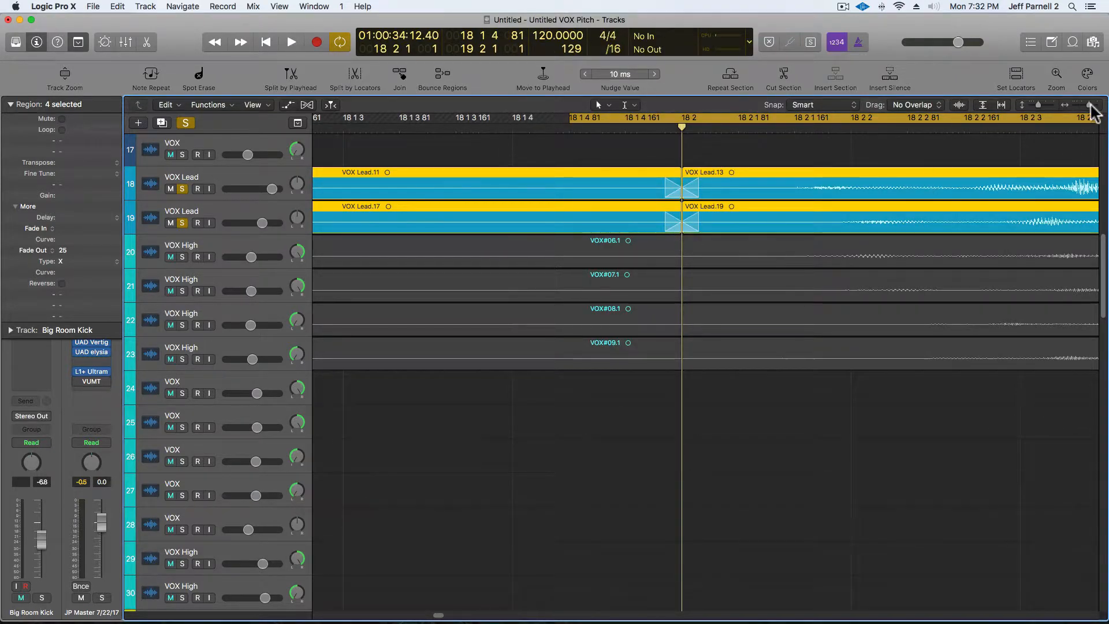
# Unsolo the two VOX Lead tracks.
pyautogui.moveTo(1091, 105); pyautogui.dragTo(1079, 105)
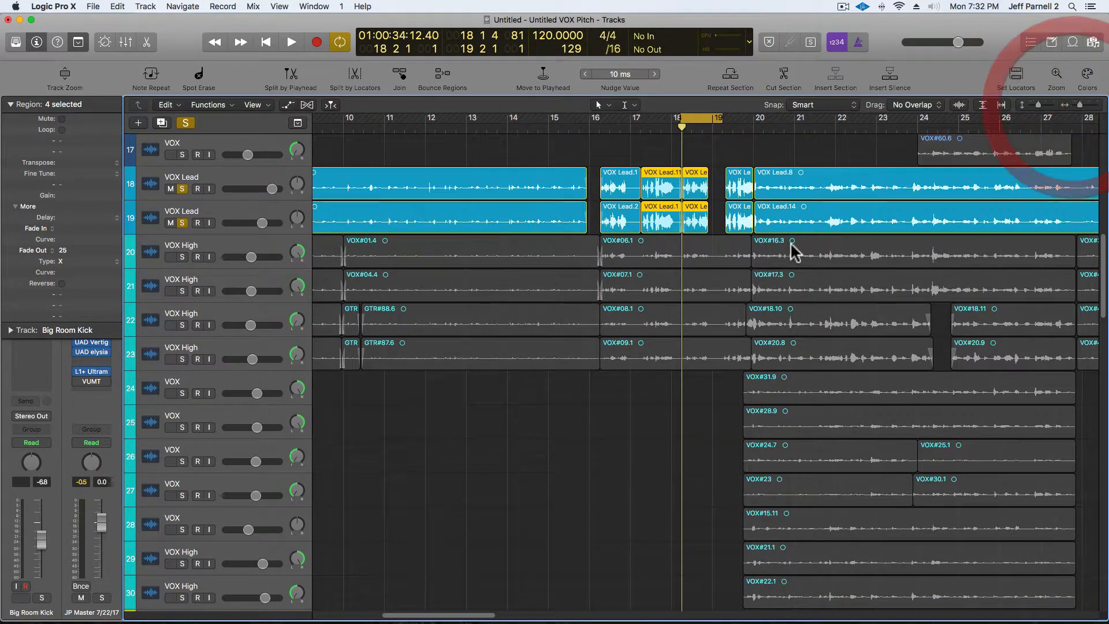
pyautogui.click(182, 188)
pyautogui.click(182, 223)
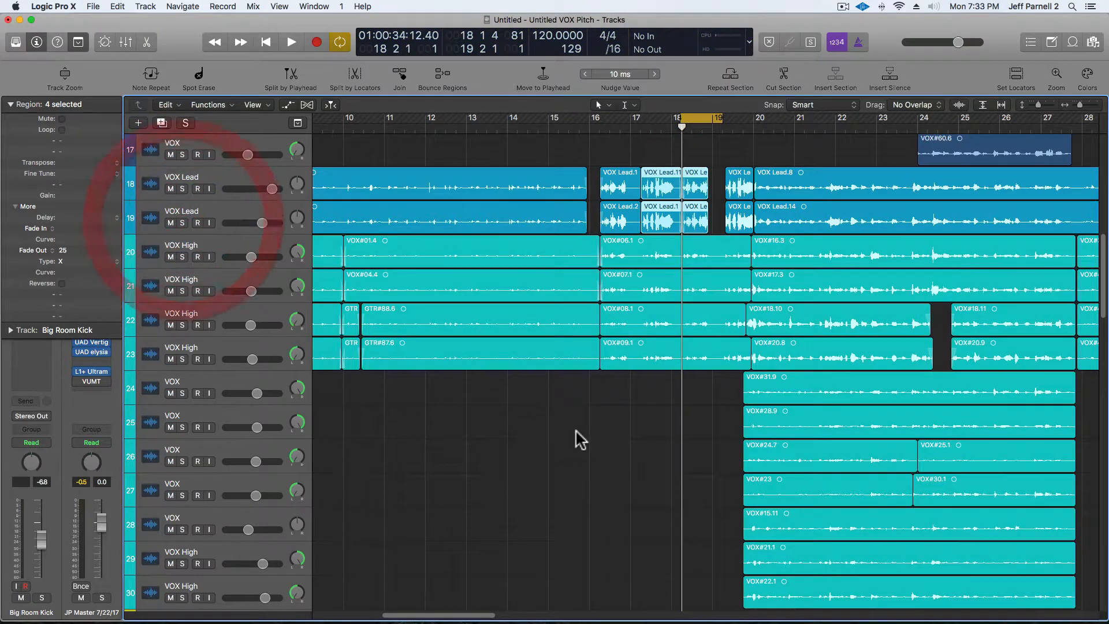
pyautogui.scroll(-2, 612, 411)
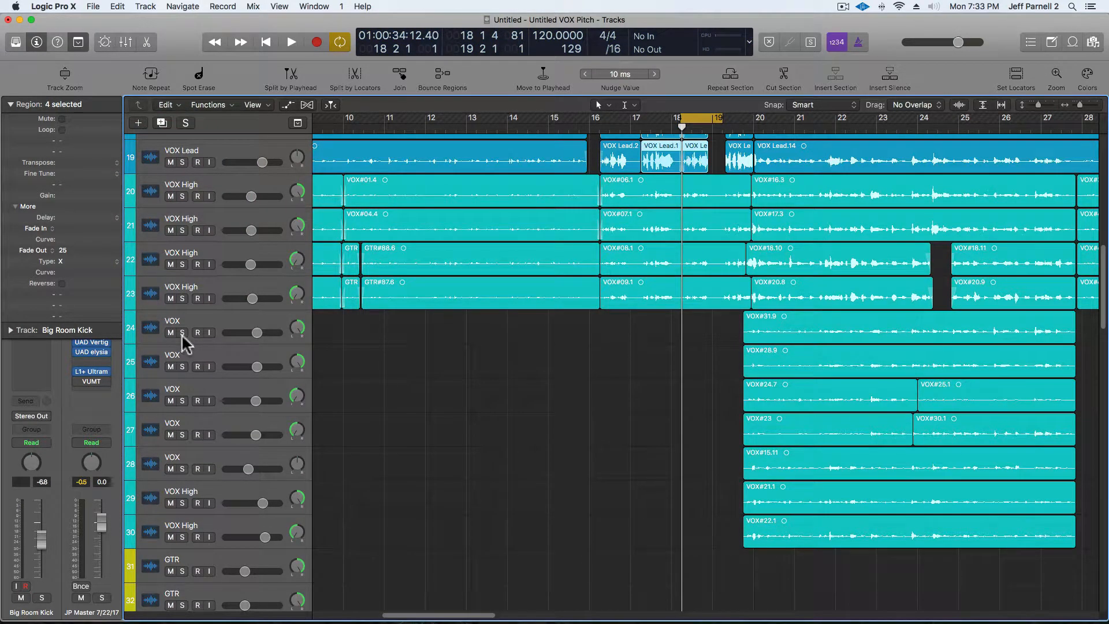
pyautogui.moveTo(182, 332); pyautogui.dragTo(280, 498)
# Solo the VOX tracks 24 to 30, set a cycle range over bars 19 to 23, and play it.
pyautogui.moveTo(715, 121); pyautogui.dragTo(911, 157)
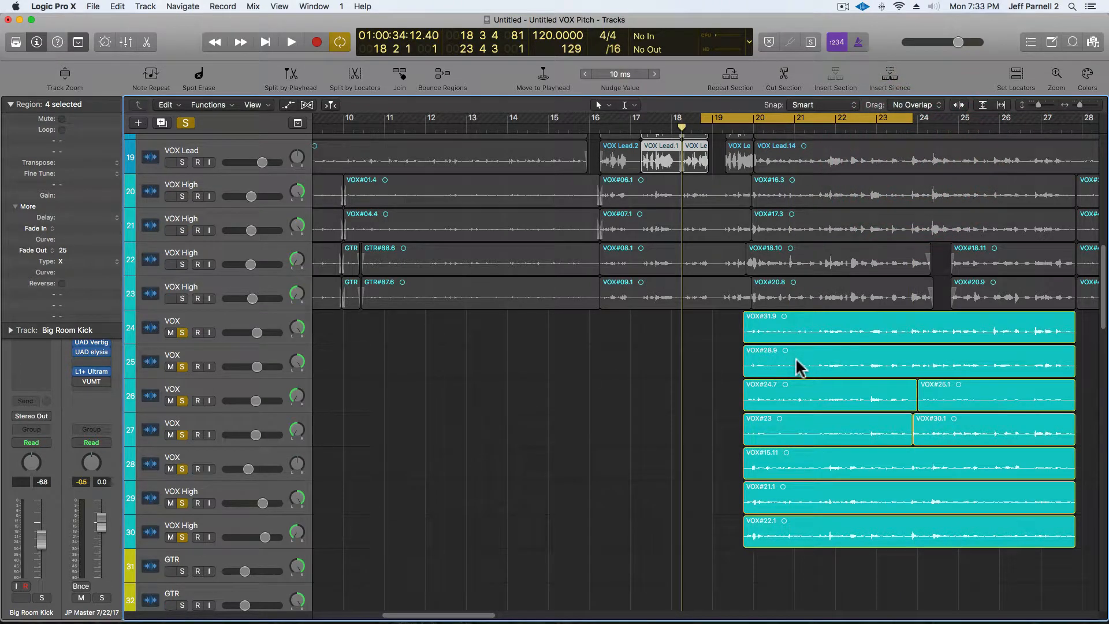
pyautogui.press('space')
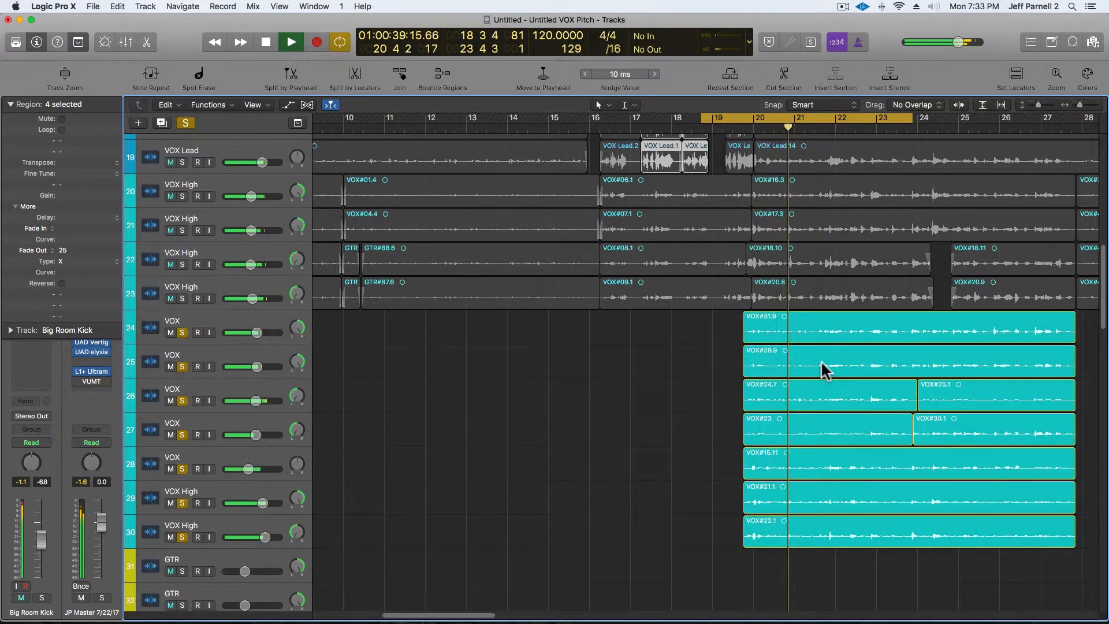
pyautogui.press('space')
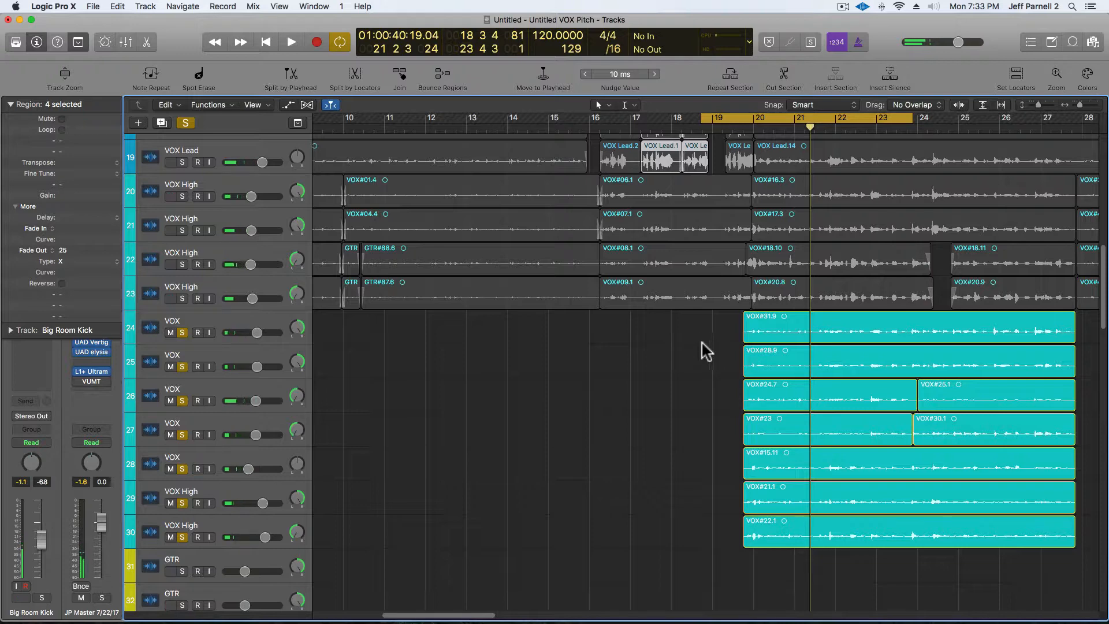
# Select the seven VOX regions on tracks 24 to 30 and set their Fade In to 100.
pyautogui.moveTo(772, 566); pyautogui.dragTo(823, 286)
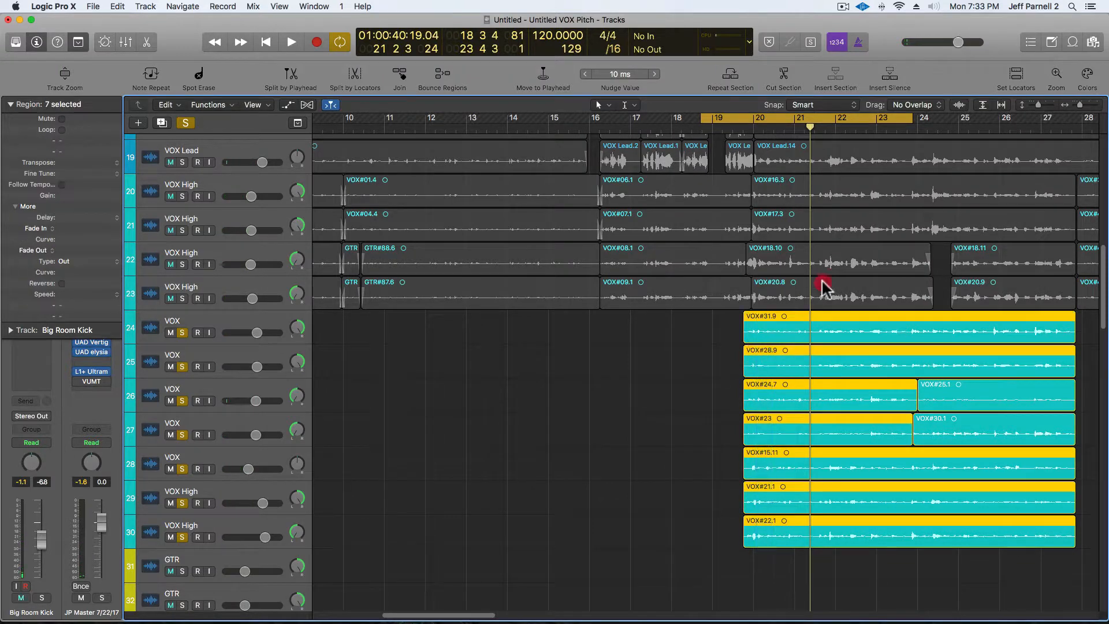
pyautogui.moveTo(1079, 106); pyautogui.dragTo(1084, 107)
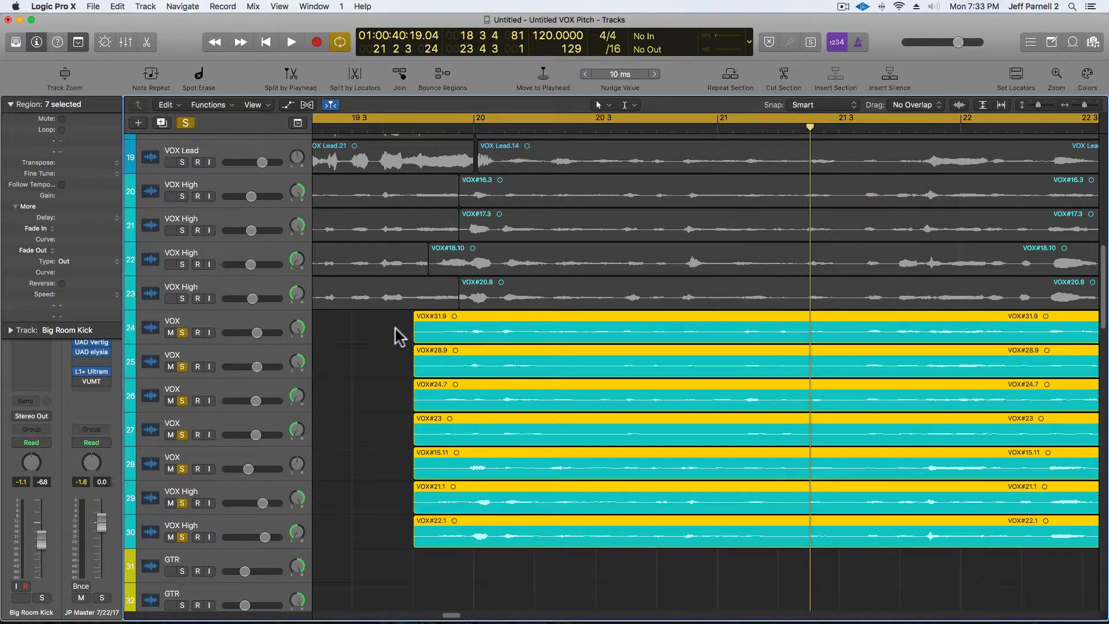
pyautogui.moveTo(395, 328); pyautogui.dragTo(426, 330)
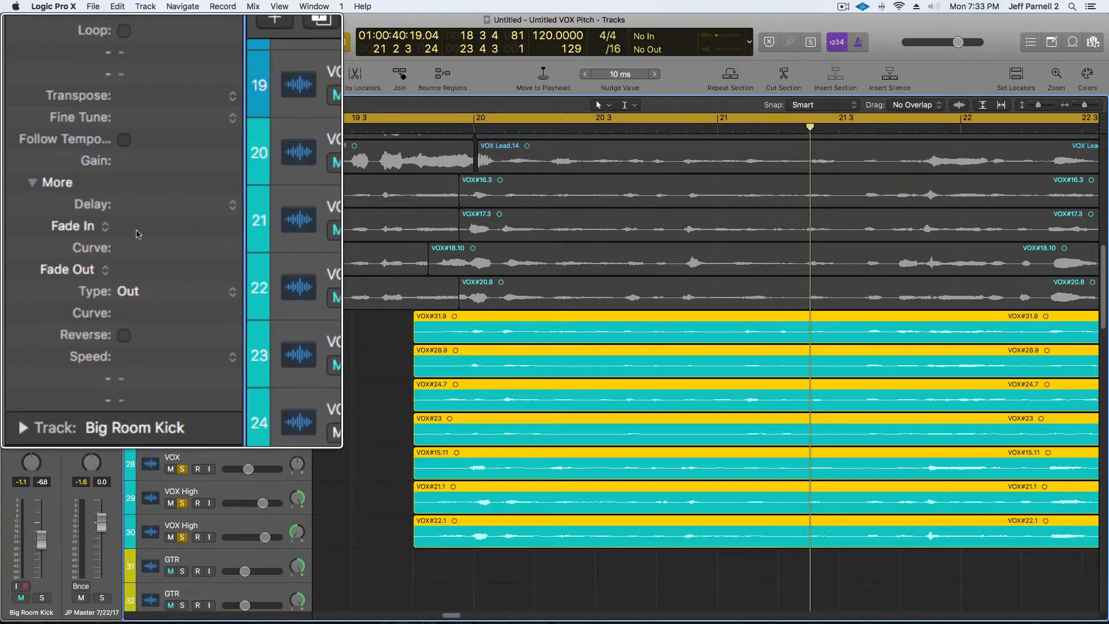
pyautogui.doubleClick(130, 230)
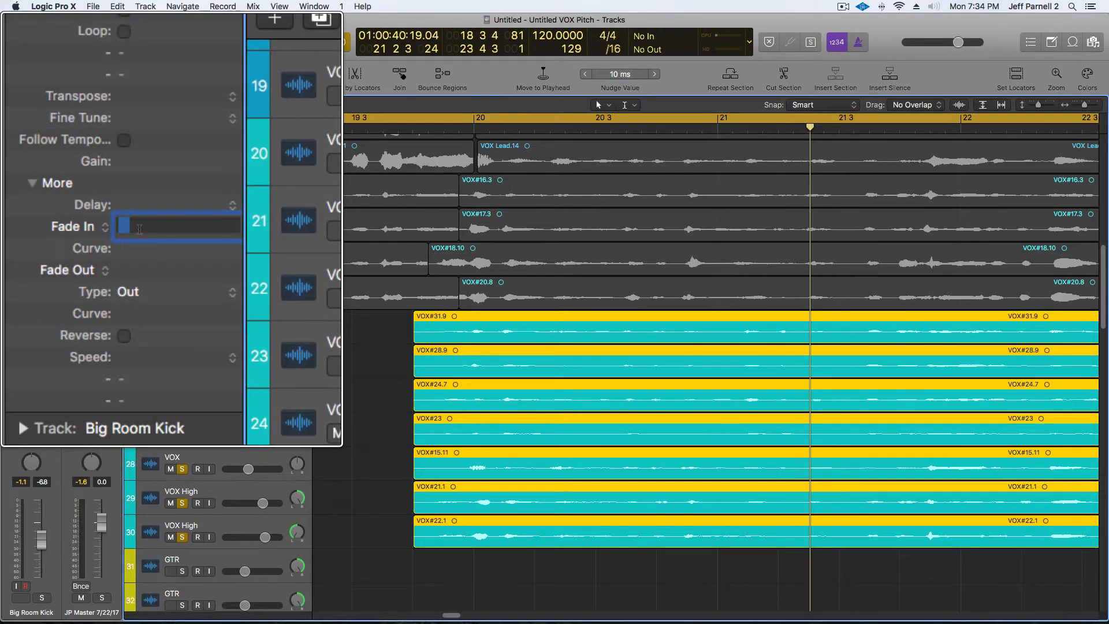
pyautogui.write('100')
pyautogui.press('Return')
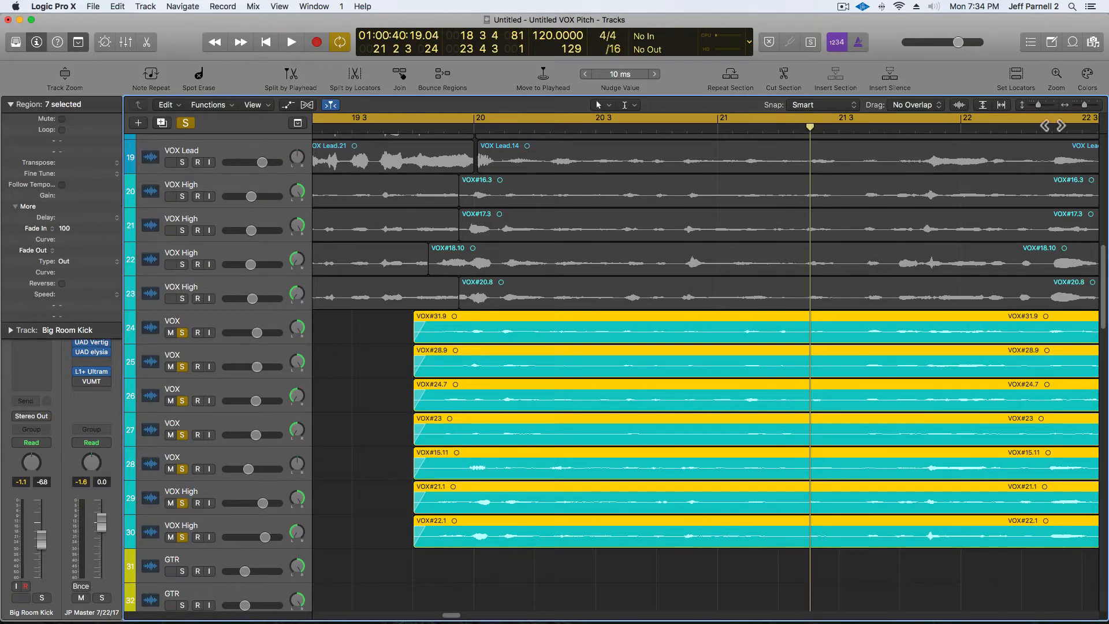
pyautogui.moveTo(1084, 106); pyautogui.dragTo(1077, 107)
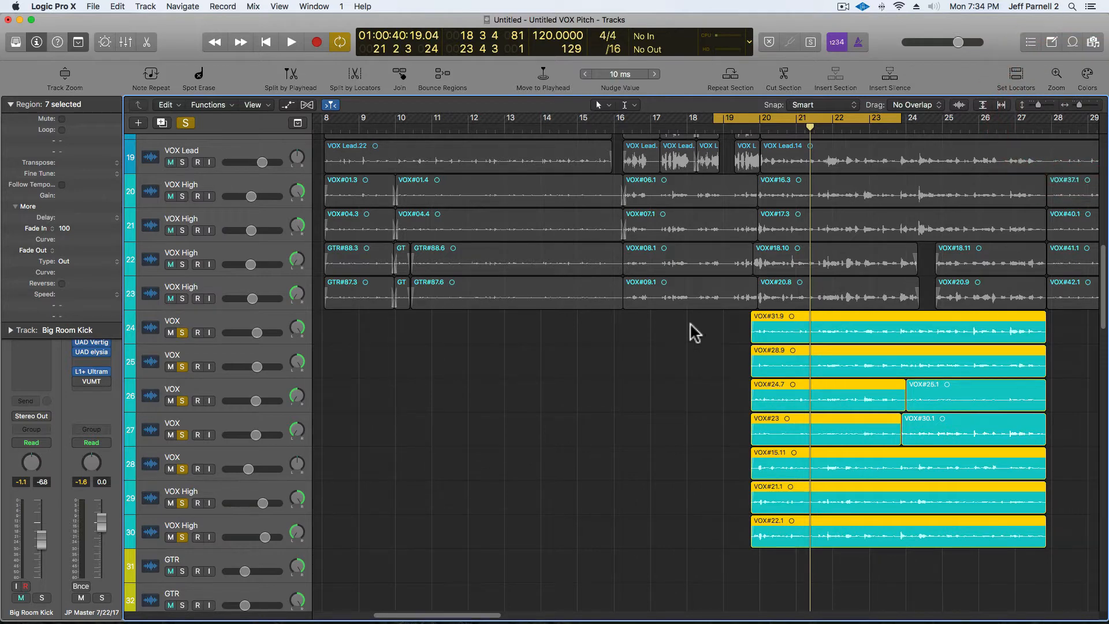